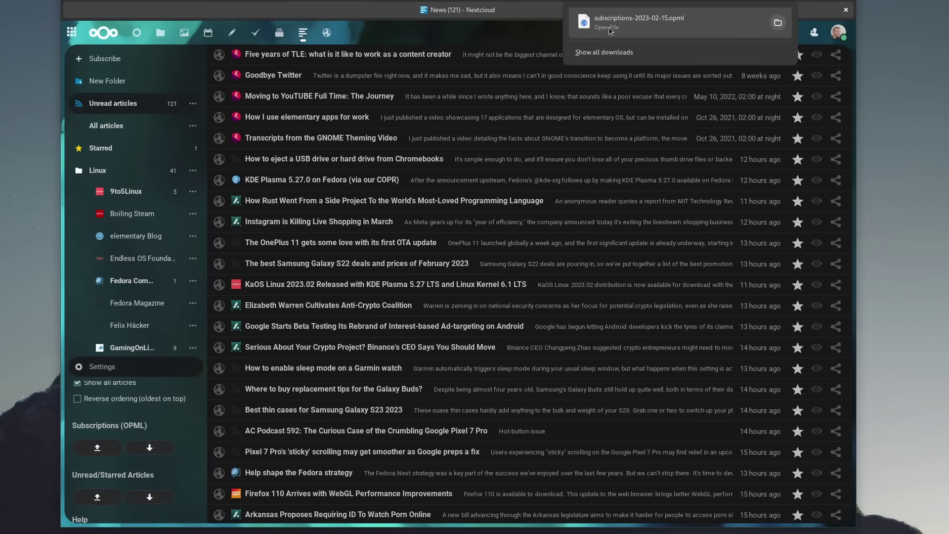
Open the unread article "Five years of TLE: what is it like to work as a content creator" and step back and forth between articles
click(492, 20)
click(410, 54)
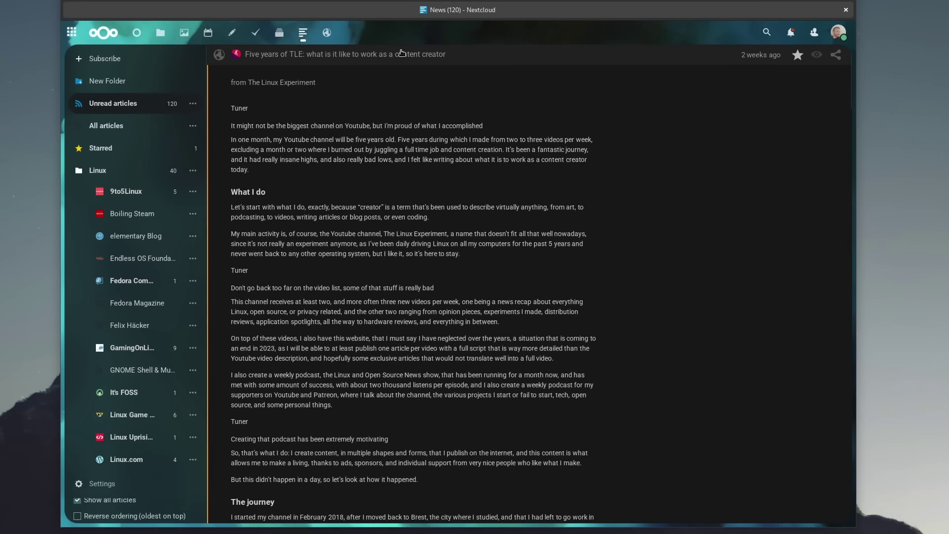
key(j)
key(j)
key(k)
key(k)
key(j)
key(k)
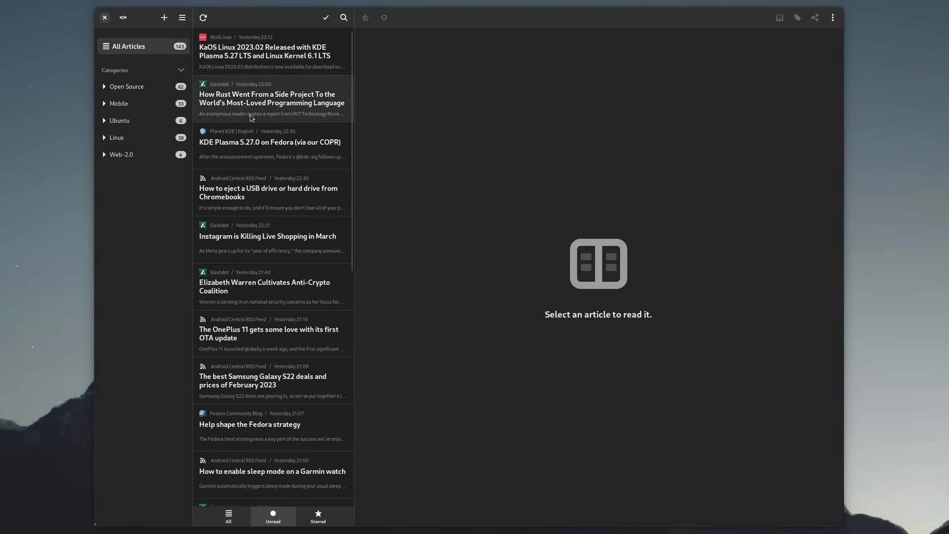
In the desktop feed reader, open the KaOS Linux 2023.02 article, followed by the one about how Rust became a most-loved language
click(271, 54)
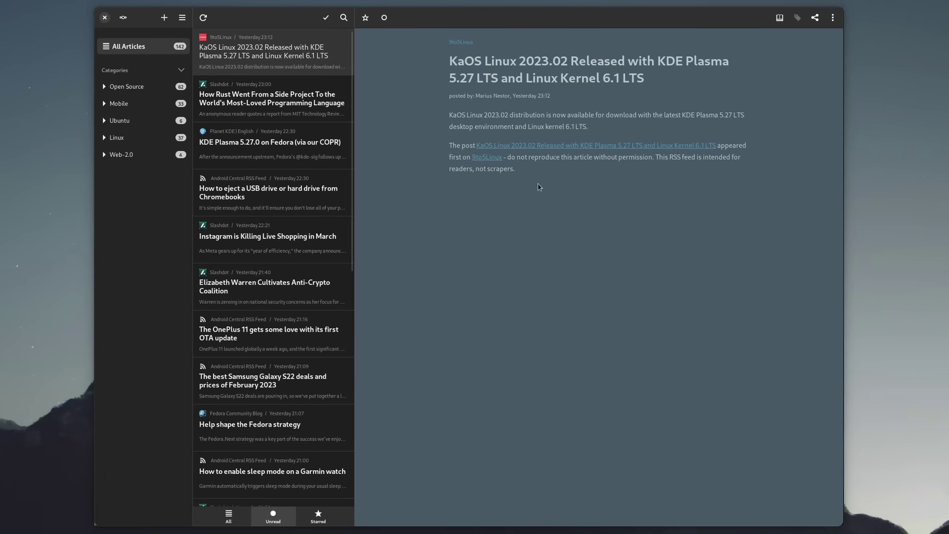
click(266, 105)
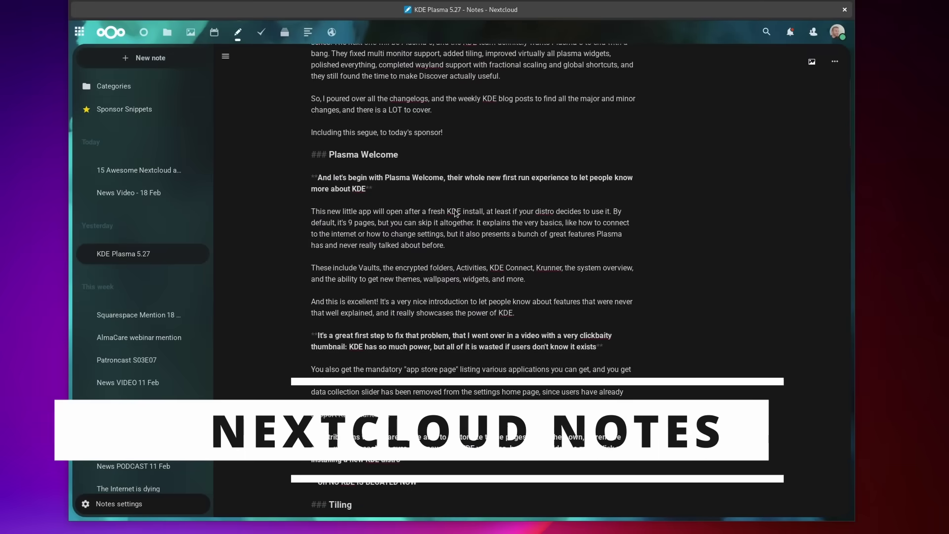
In Nextcloud Notes, read through the KDE Plasma 5.27 note, covering its introduction, Plasma Welcome and Tiling sections
scroll(455, 212, down, 2)
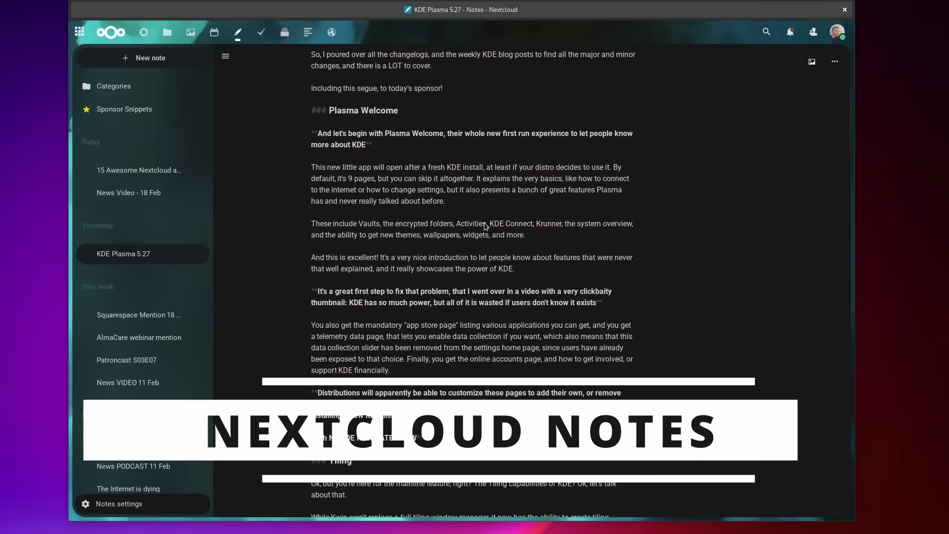
scroll(474, 220, up, 6)
drag(311, 135, 501, 180)
click(755, 135)
drag(851, 76, 826, 188)
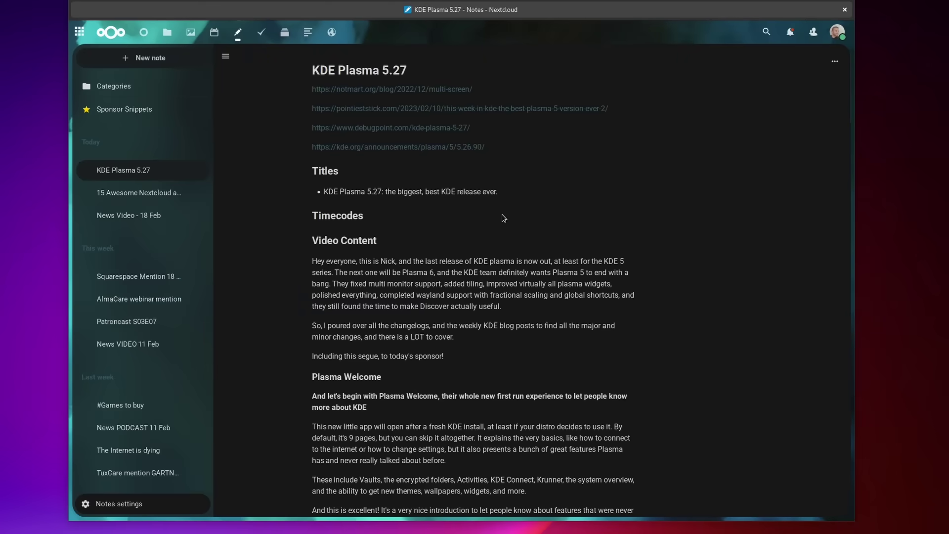
scroll(504, 218, down, 20)
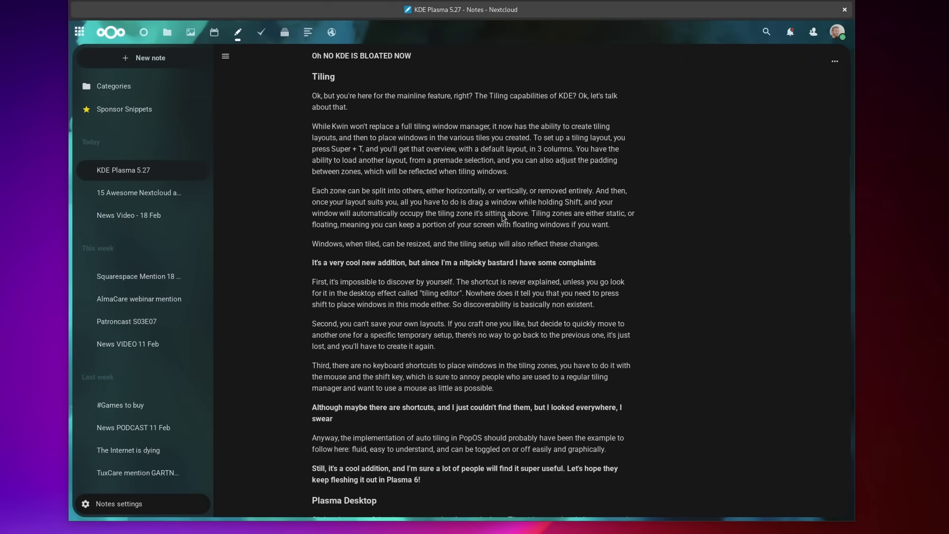
scroll(503, 218, down, 20)
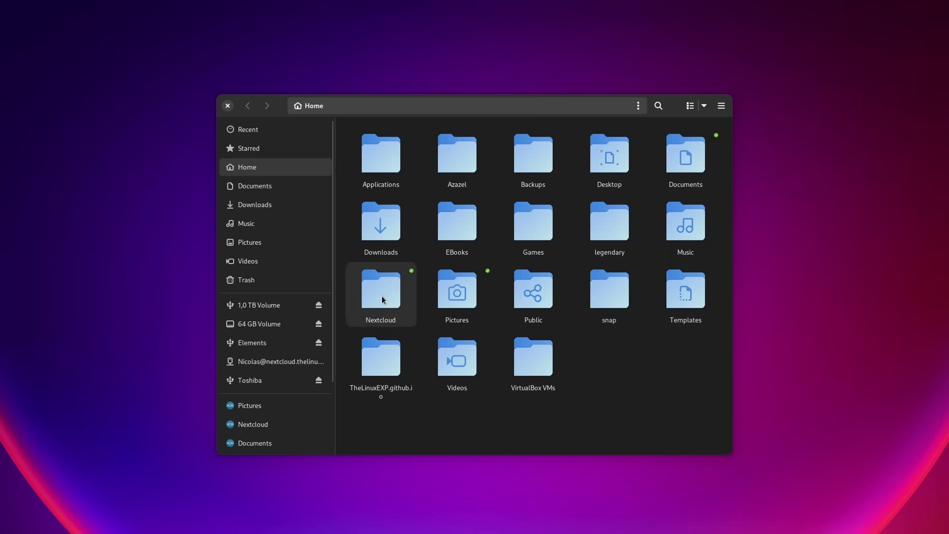
In the file manager, open the Notes folder inside the Nextcloud folder
click(381, 295)
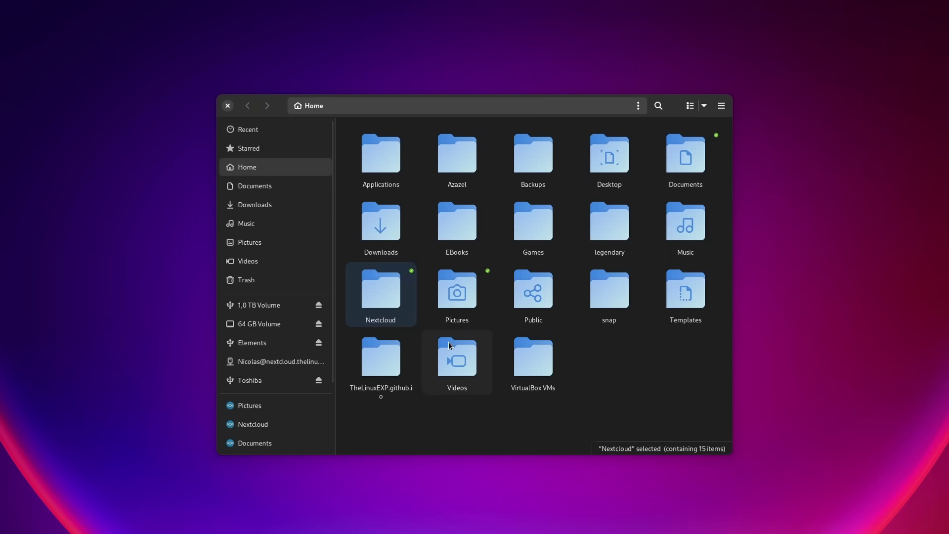
double_click(386, 306)
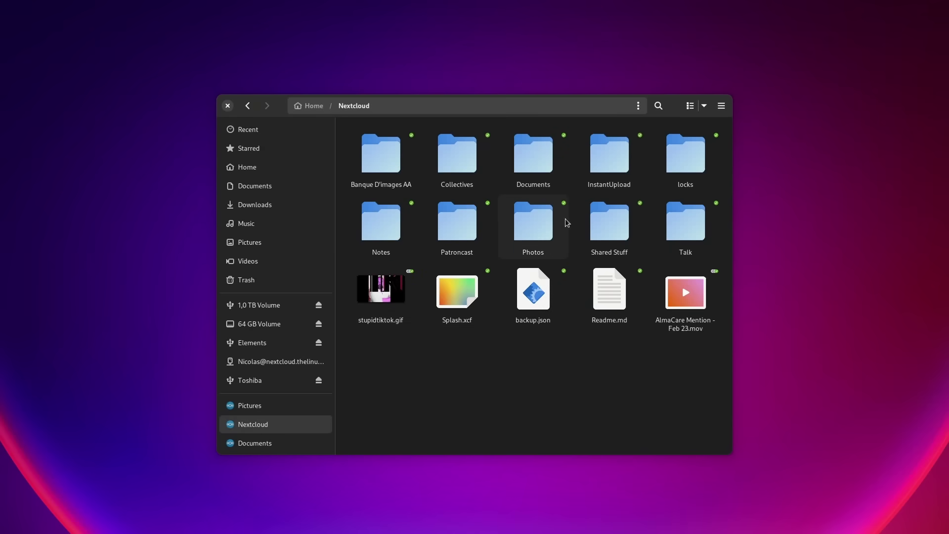
double_click(374, 233)
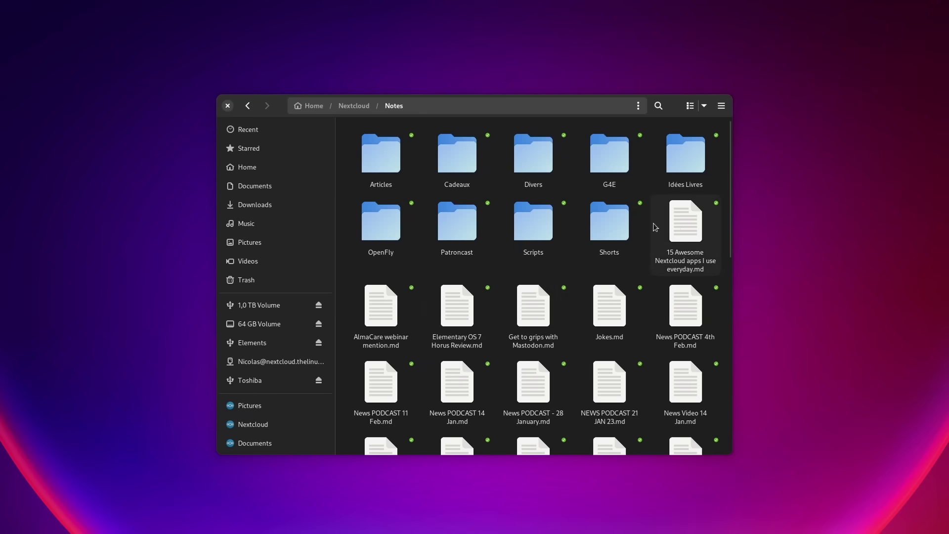
Look over the synced Markdown notes, selecting files such as "Get to grips with Mastodon.md" and "Jokes.md" and the Scripts folder
click(470, 320)
click(534, 309)
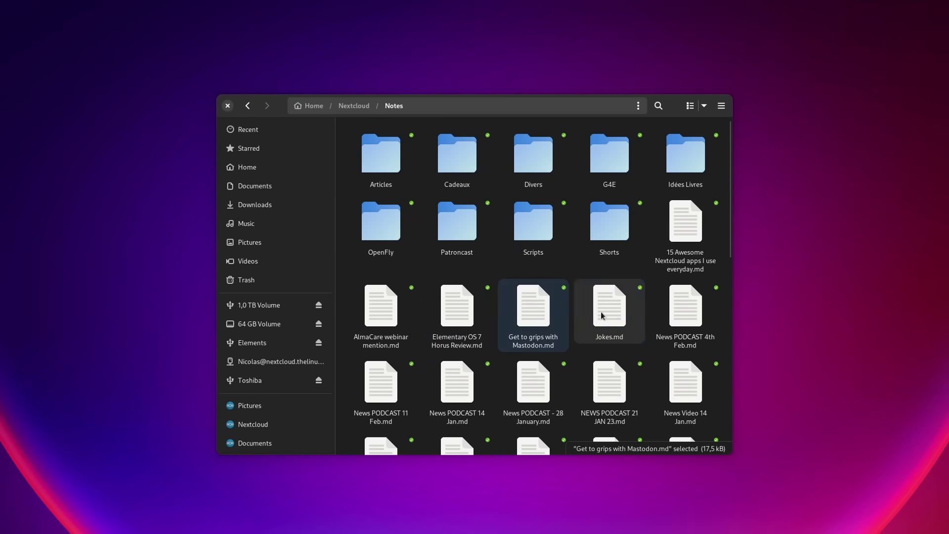
click(610, 309)
click(685, 309)
click(534, 234)
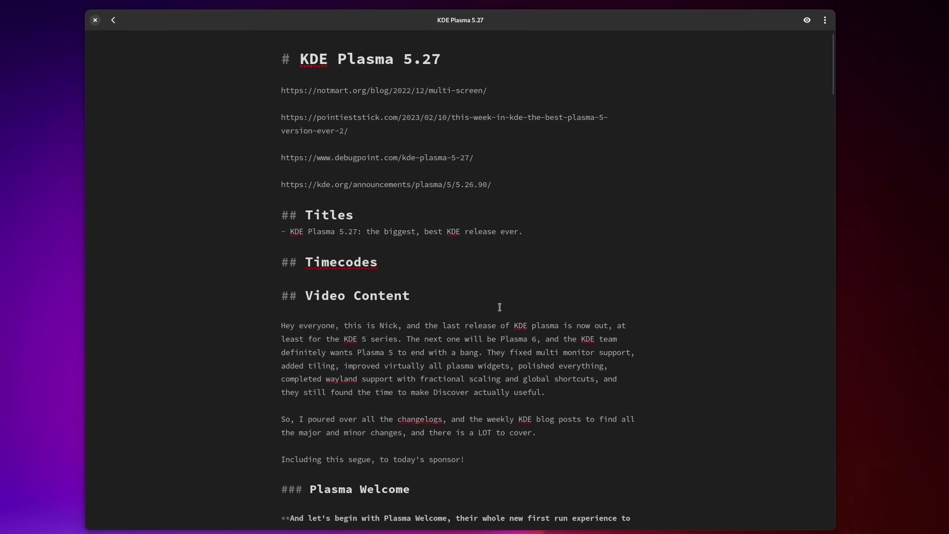
In Iotas, leave the KDE Plasma 5.27 note and browse the full list of notes
click(114, 20)
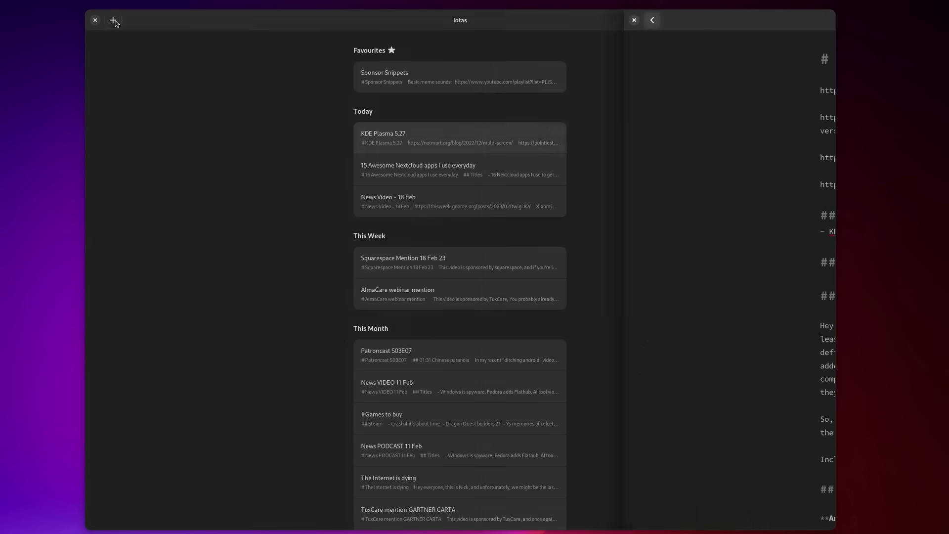
scroll(496, 144, down, 5)
scroll(495, 158, down, 10)
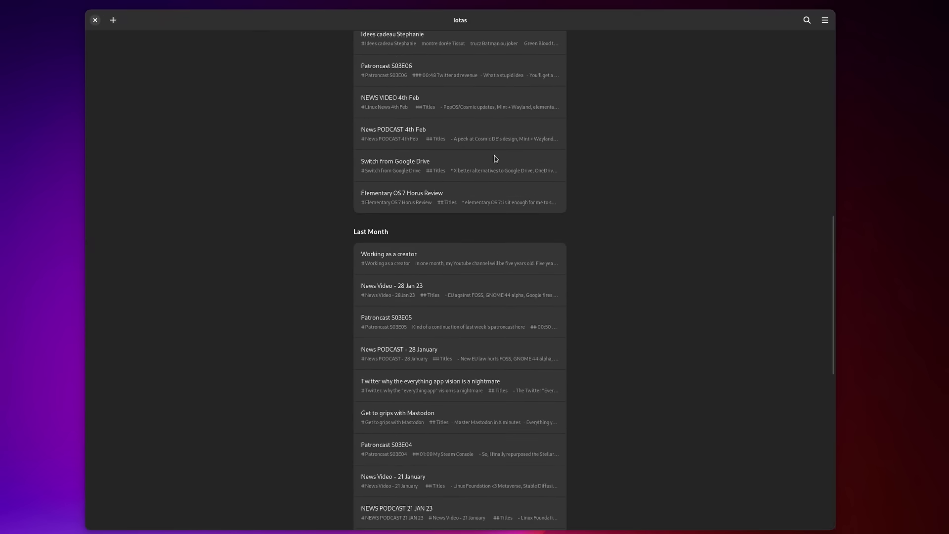
scroll(496, 158, up, 15)
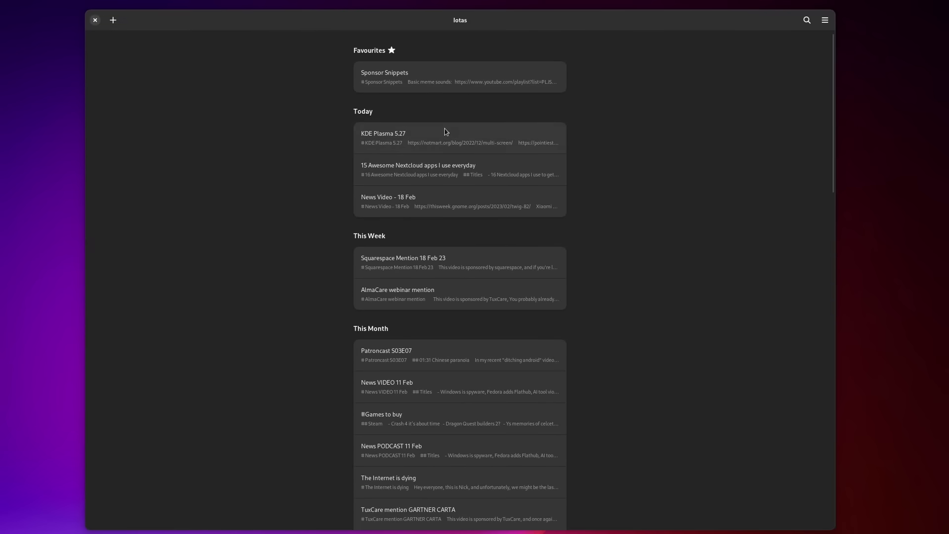
Open the KDE Plasma 5.27 note in rendered view and read through it
click(446, 132)
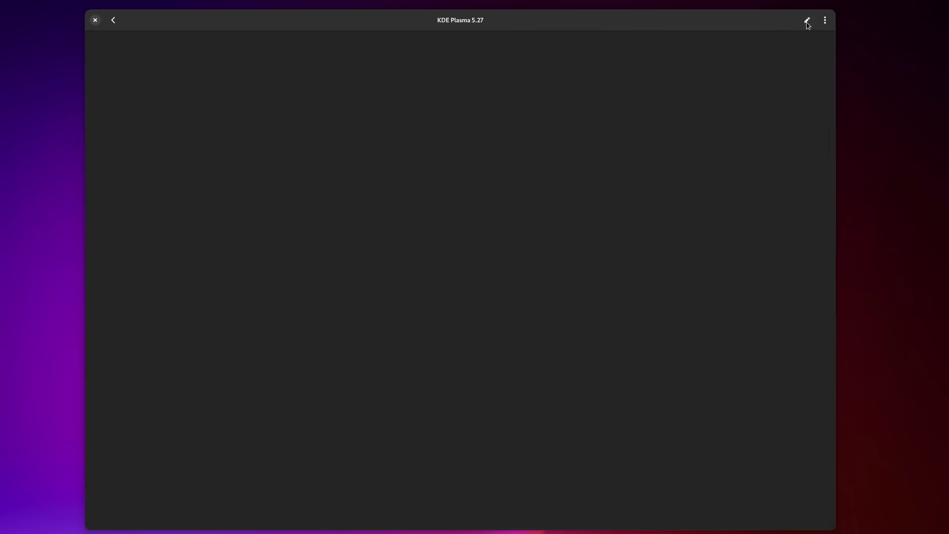
click(807, 20)
scroll(516, 203, down, 10)
scroll(516, 202, down, 5)
scroll(544, 200, up, 20)
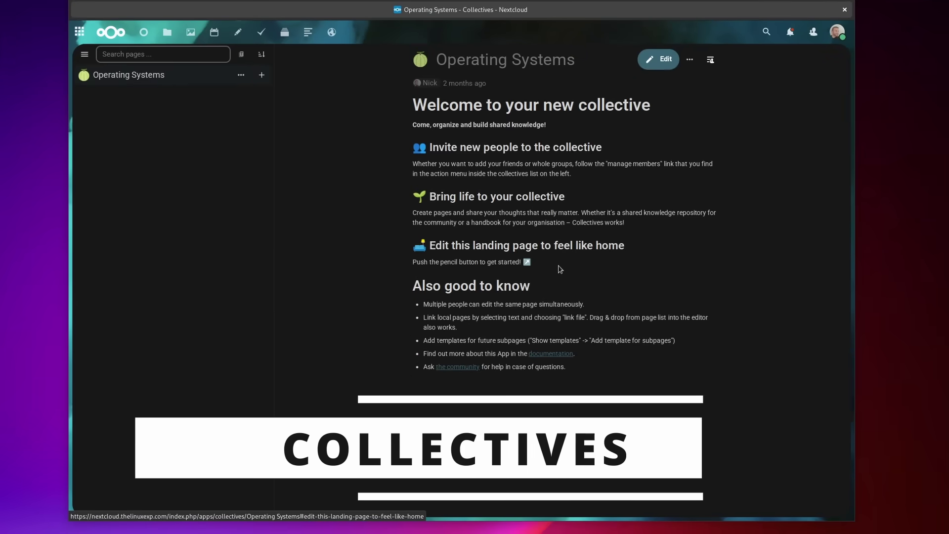
In Nextcloud Collectives, switch to The Linux Experiment collective and read through its Website Revamp page
click(84, 54)
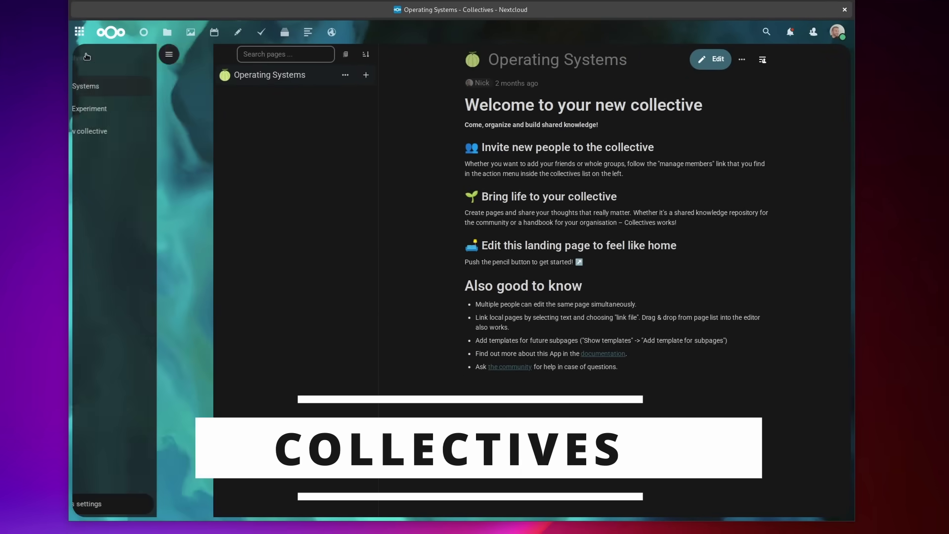
click(117, 113)
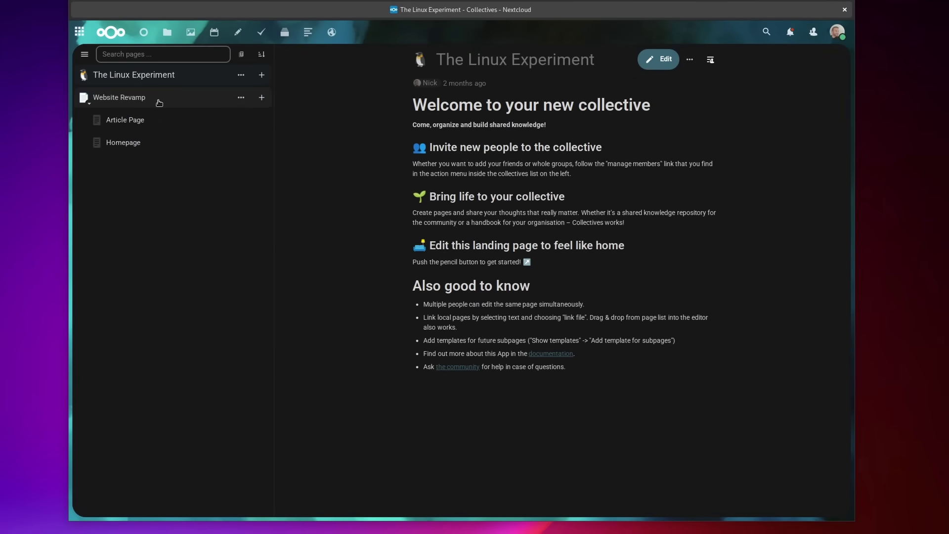
click(158, 99)
scroll(541, 248, down, 3)
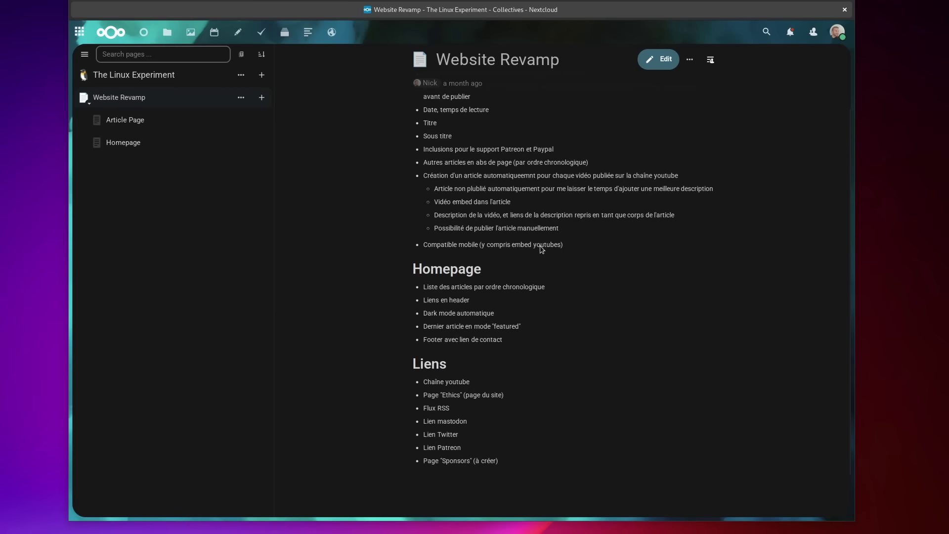
scroll(533, 279, up, 3)
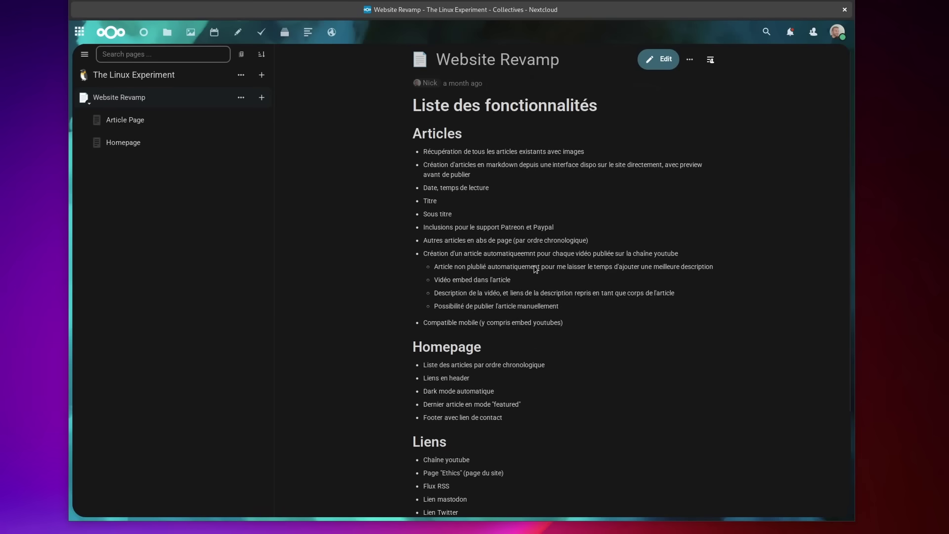
View the Article Page subpage and reorder the Website Revamp subpages so Homepage comes before Article Page
click(132, 127)
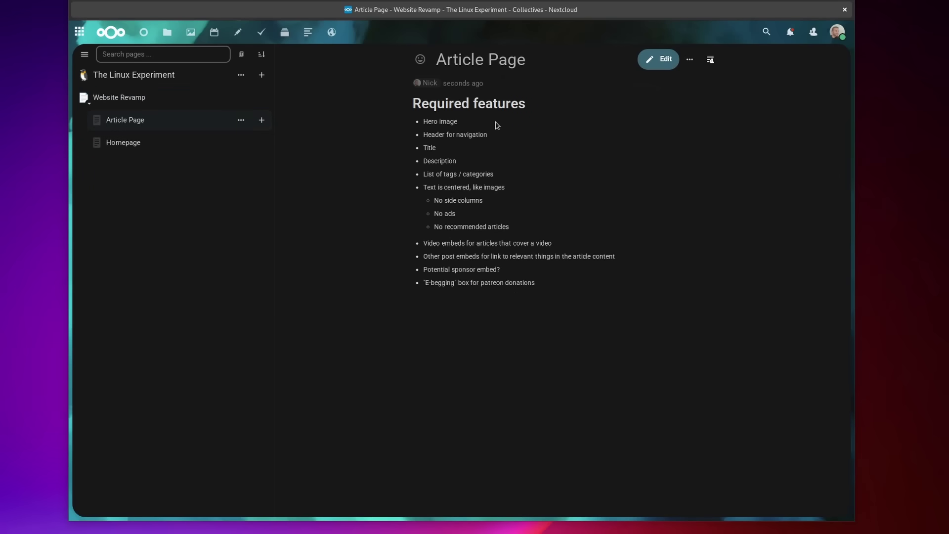
click(547, 286)
drag(121, 142, 146, 131)
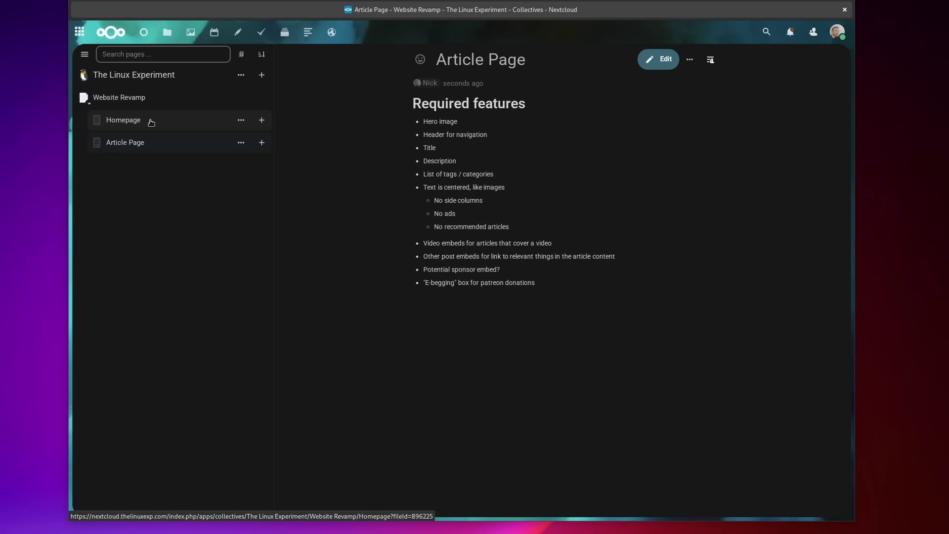
click(151, 122)
click(195, 143)
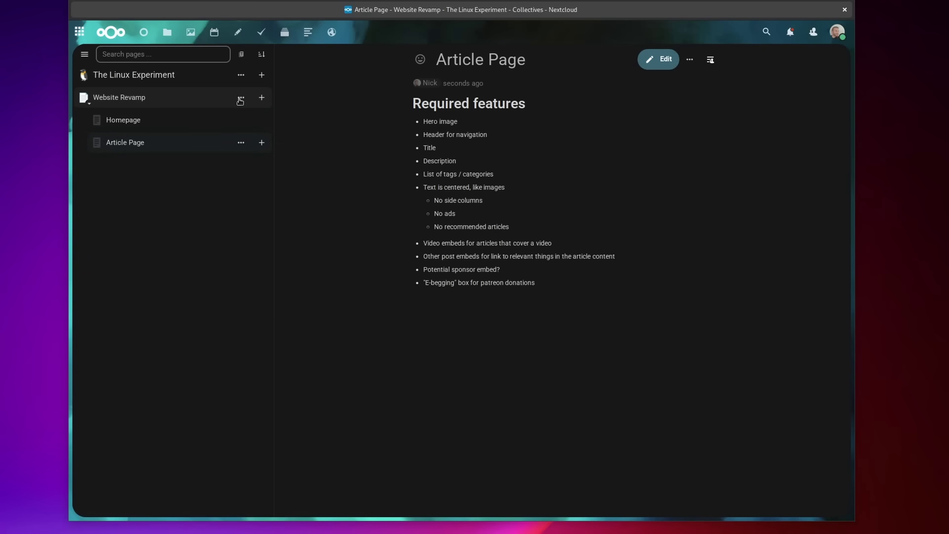
Search the emoji picker for "web" and set the Website Revamp page's emoji to the globe
click(241, 99)
click(236, 127)
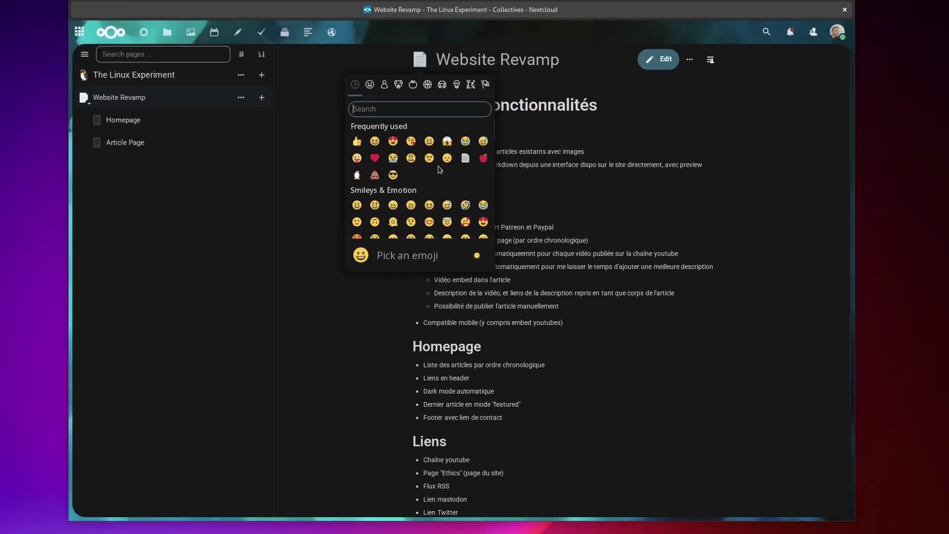
text(web)
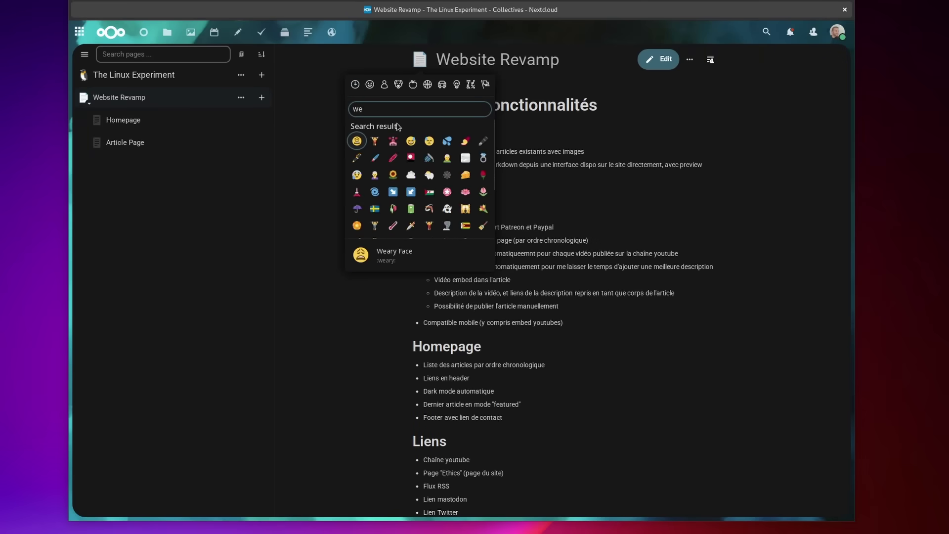
click(375, 142)
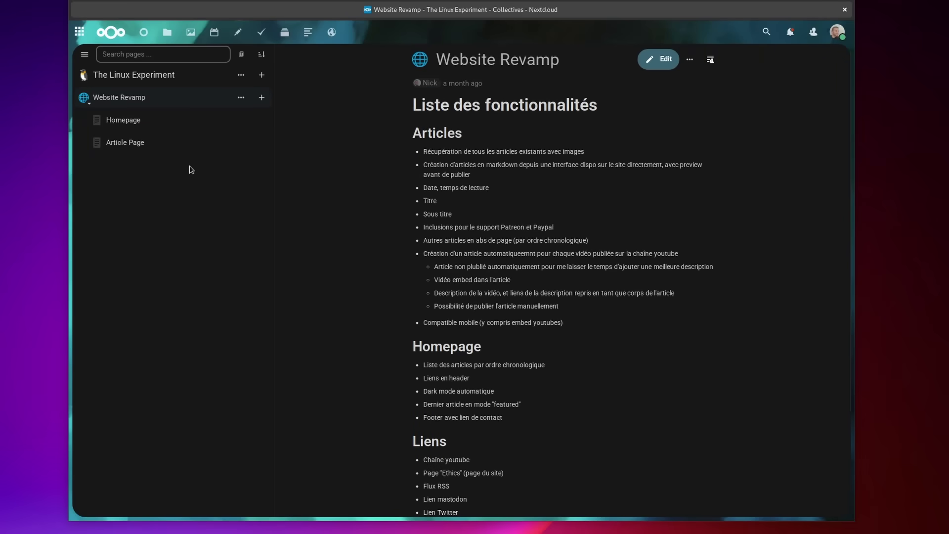
Open the Homepage subpage and dismiss its formatting help and page actions
click(142, 122)
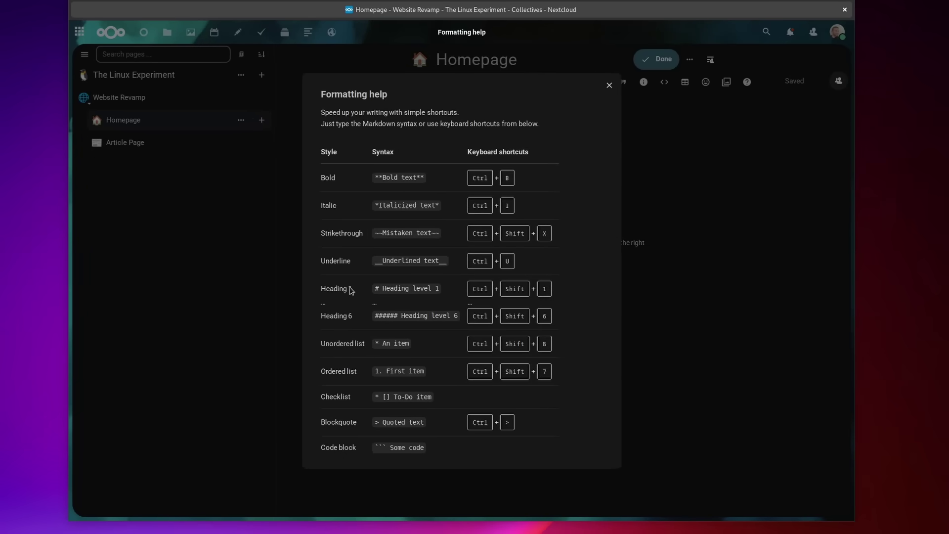
click(609, 86)
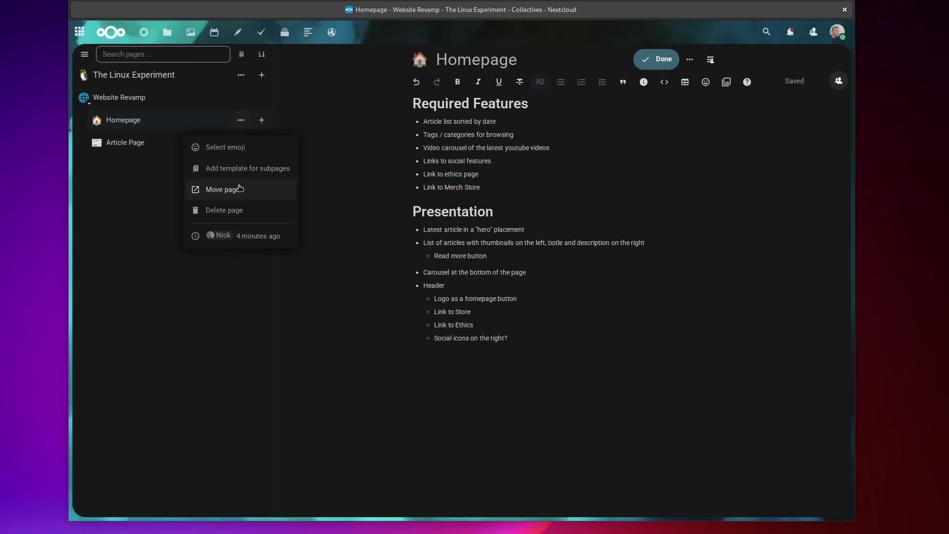
key(Escape)
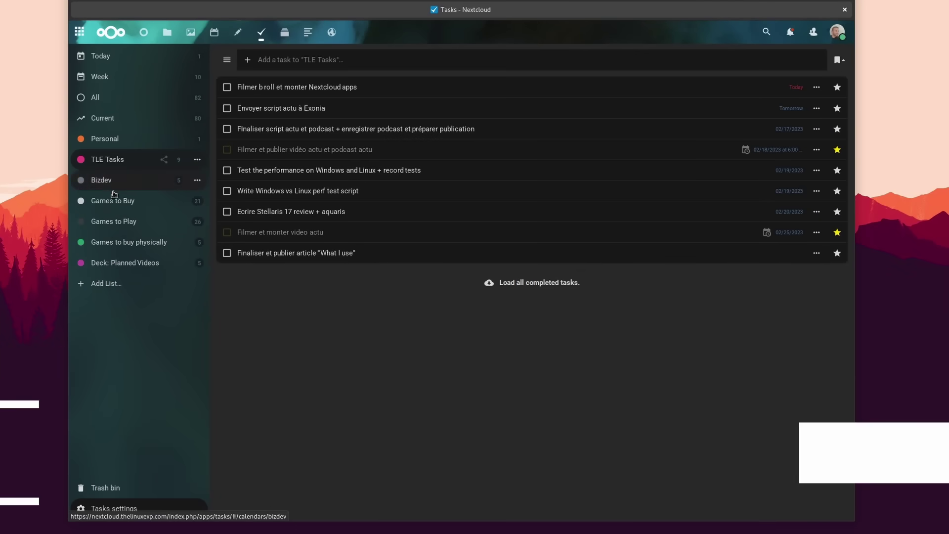
In Nextcloud Tasks, browse the tagged entries of the Games to Play and Games to Buy lists
click(103, 222)
scroll(450, 182, down, 5)
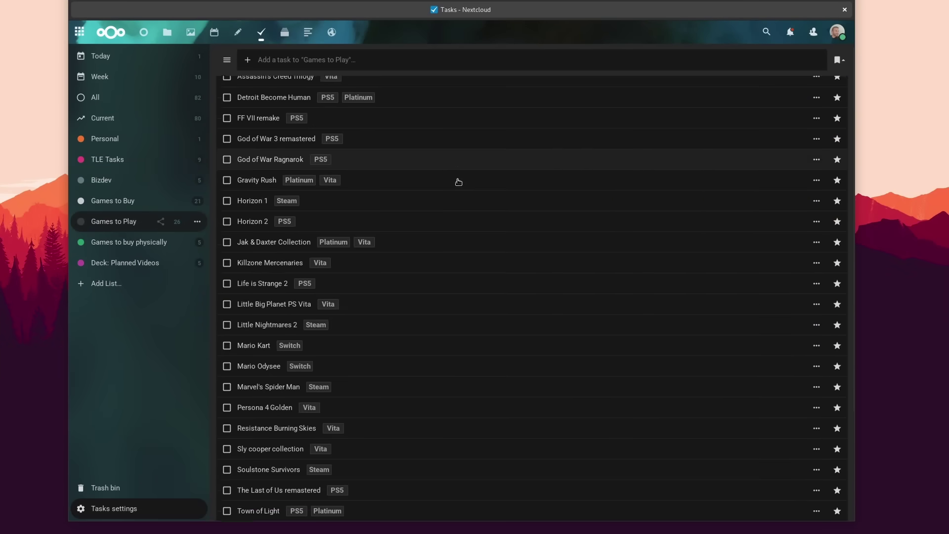
scroll(432, 247, up, 3)
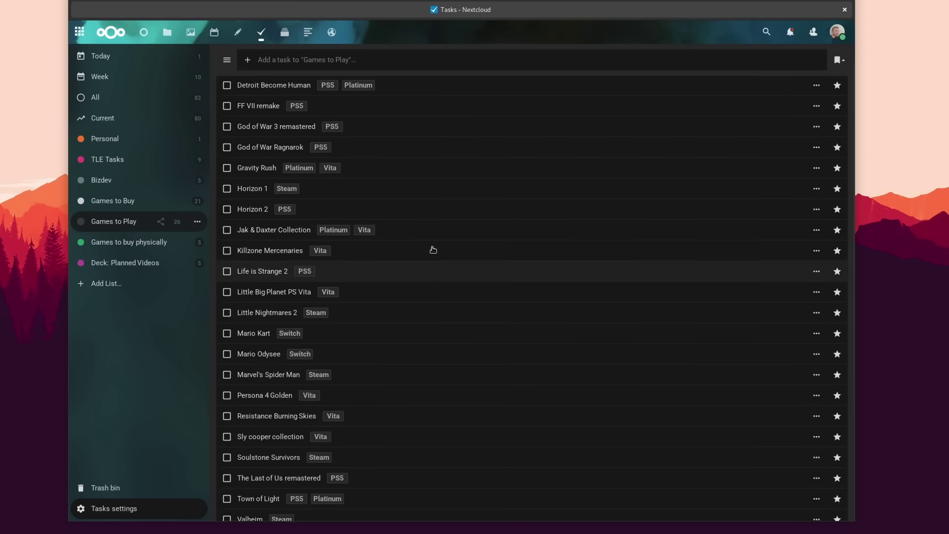
click(113, 201)
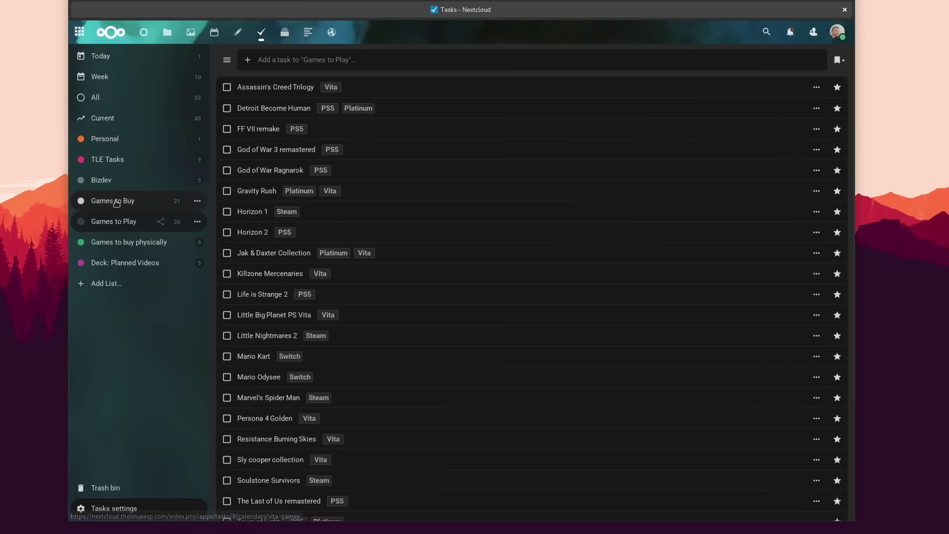
scroll(482, 210, down, 2)
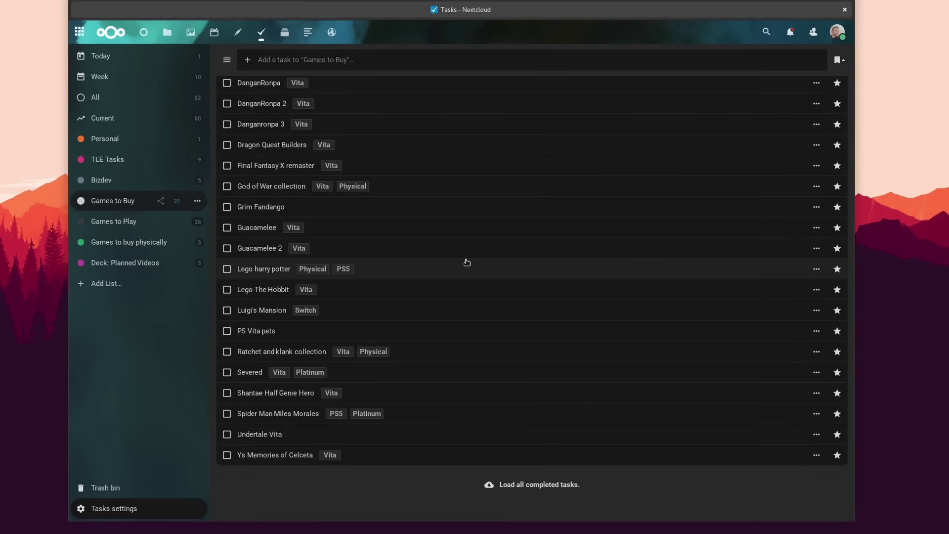
In the TLE Tasks list, set the task "Filmer b roll et monter Nextcloud apps" to In process and save its priority
scroll(466, 262, up, 2)
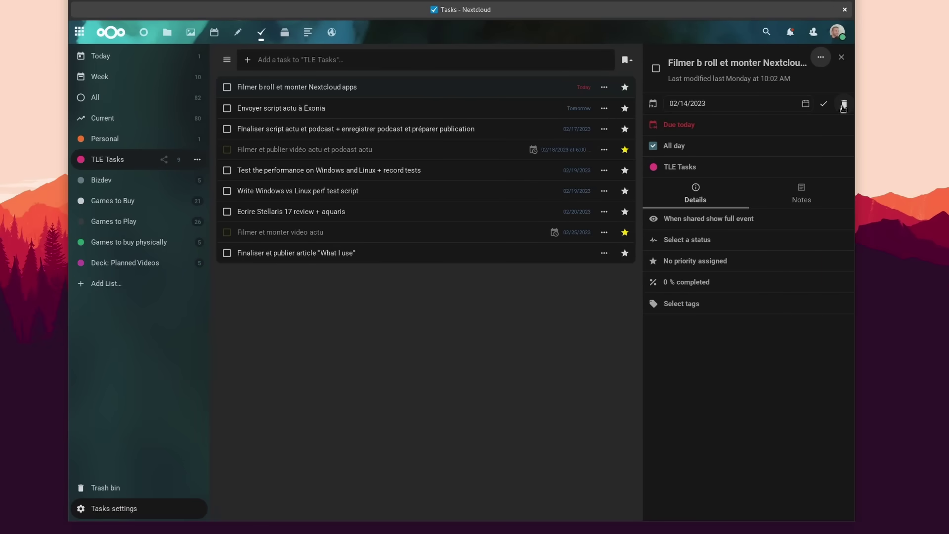
click(686, 241)
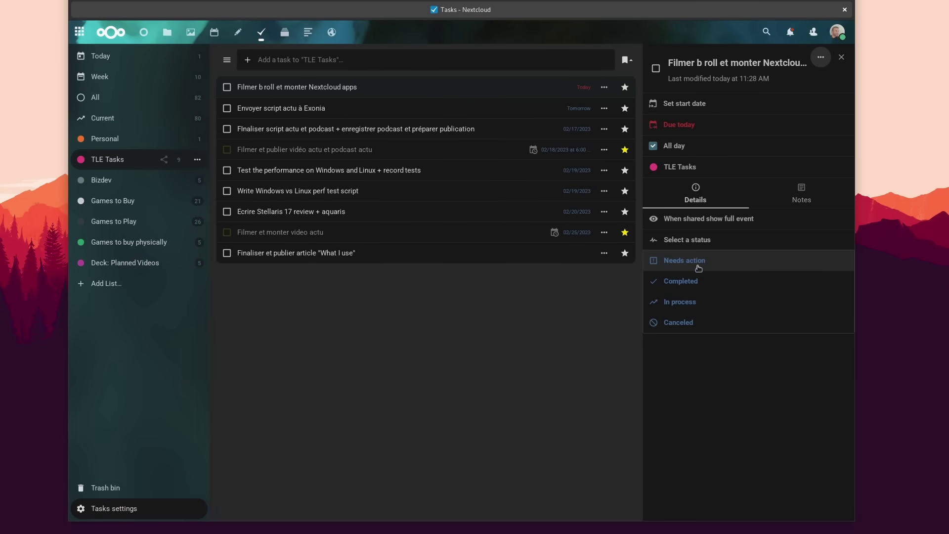
click(687, 306)
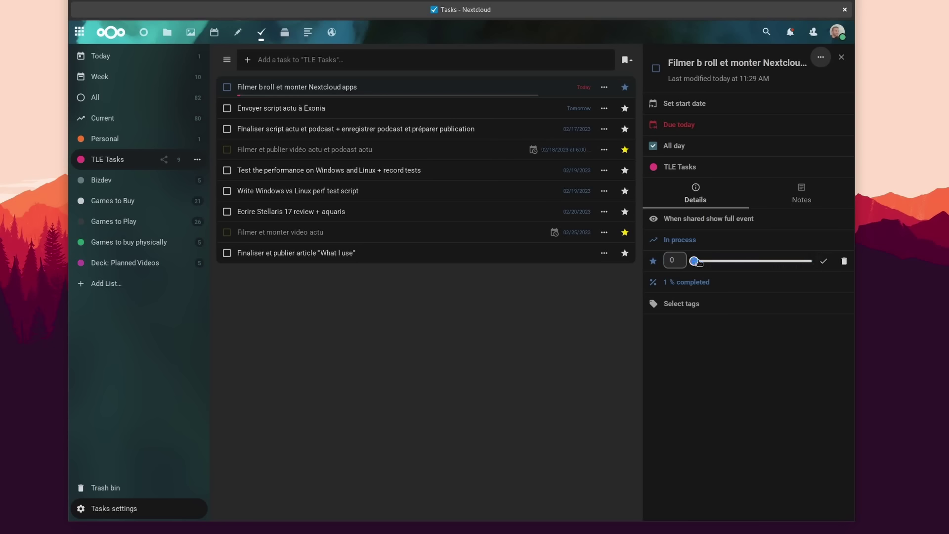
click(826, 260)
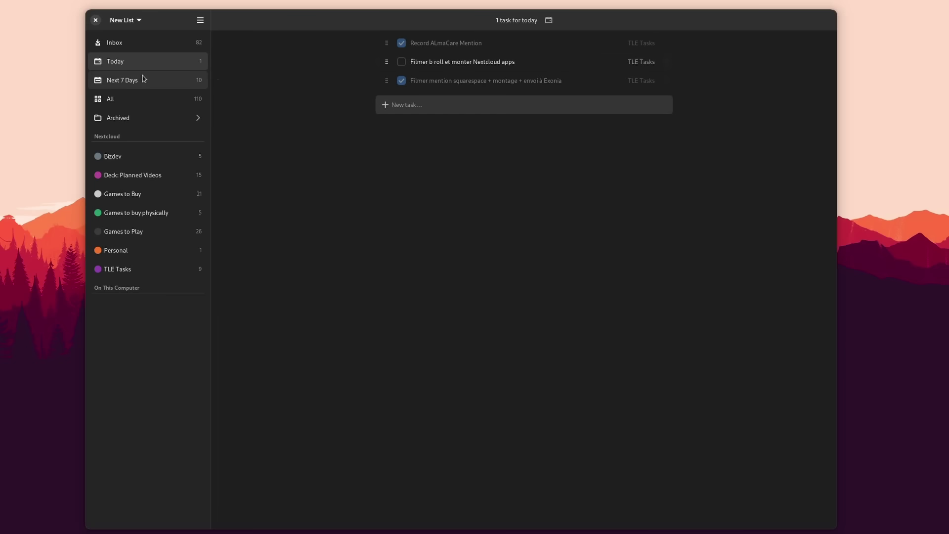
In the desktop task app, browse the synced tasks under Next 7 Days, All and the Games to Play list
click(144, 79)
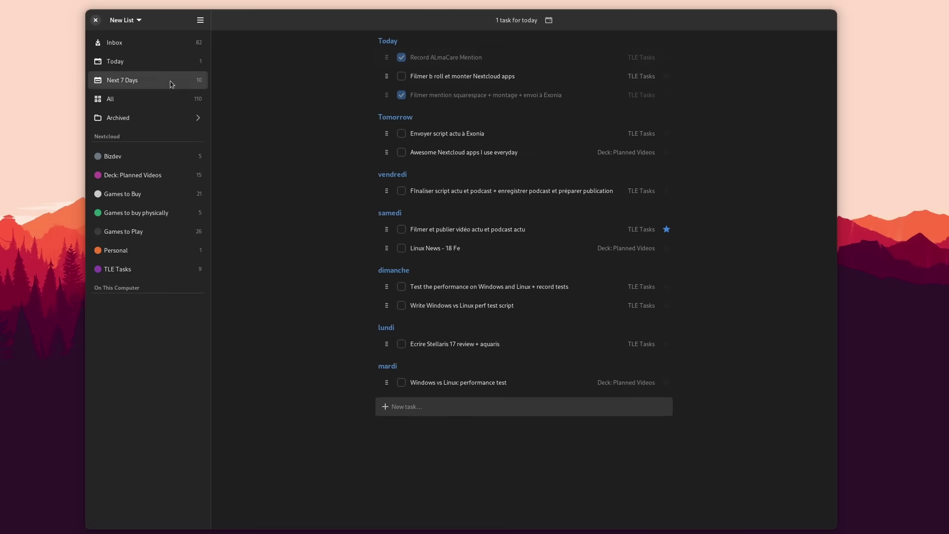
click(127, 99)
scroll(539, 168, down, 5)
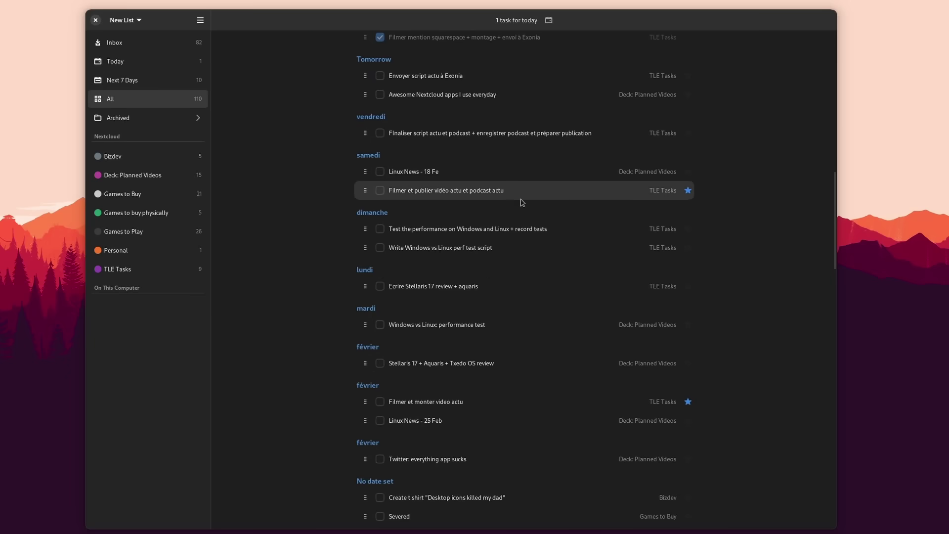
scroll(504, 191, up, 6)
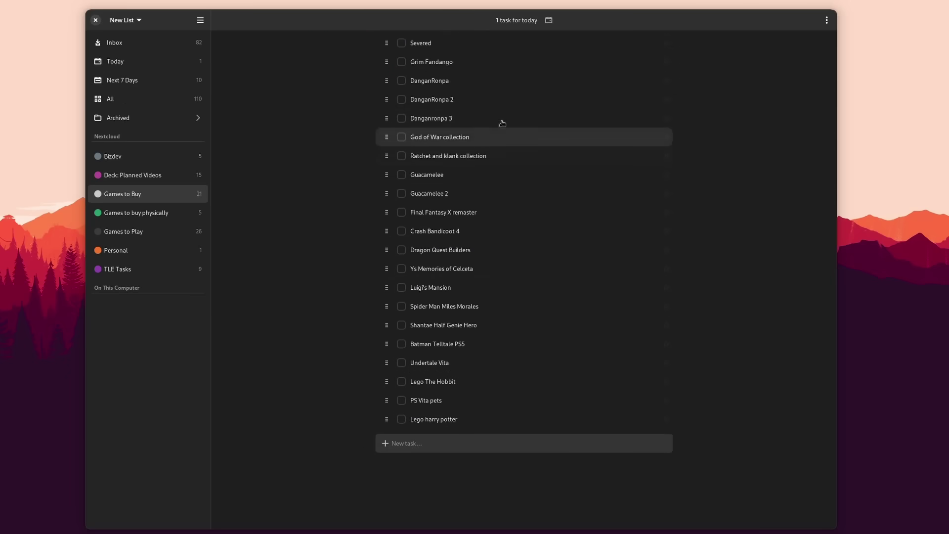
click(141, 234)
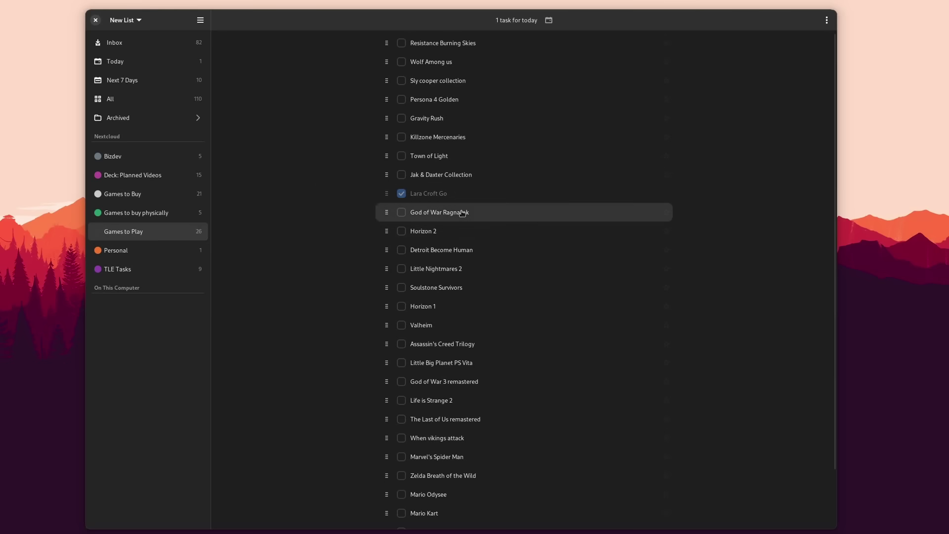
scroll(470, 272, down, 3)
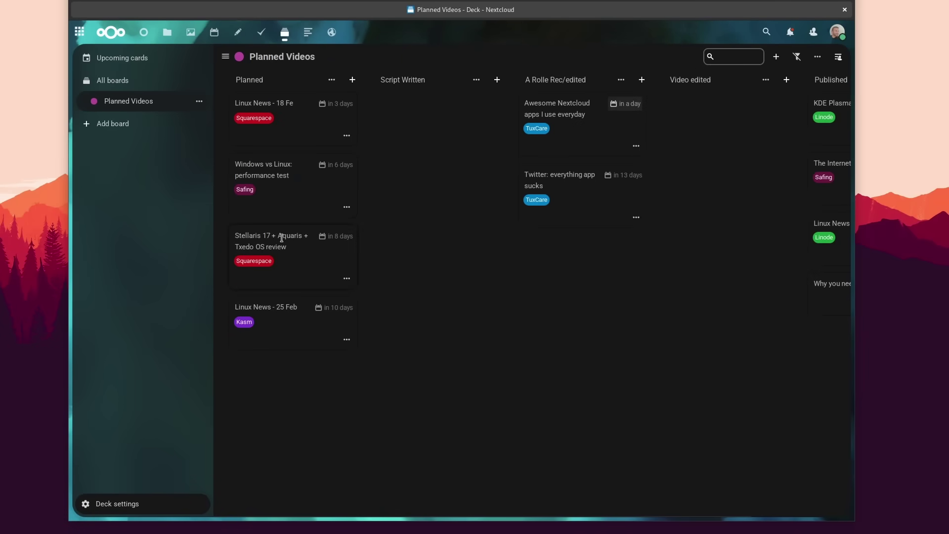
On the Planned Videos board in Deck, assign your own user to the "Awesome Nextcloud apps I use everyday" card and close its details
drag(361, 518, 473, 518)
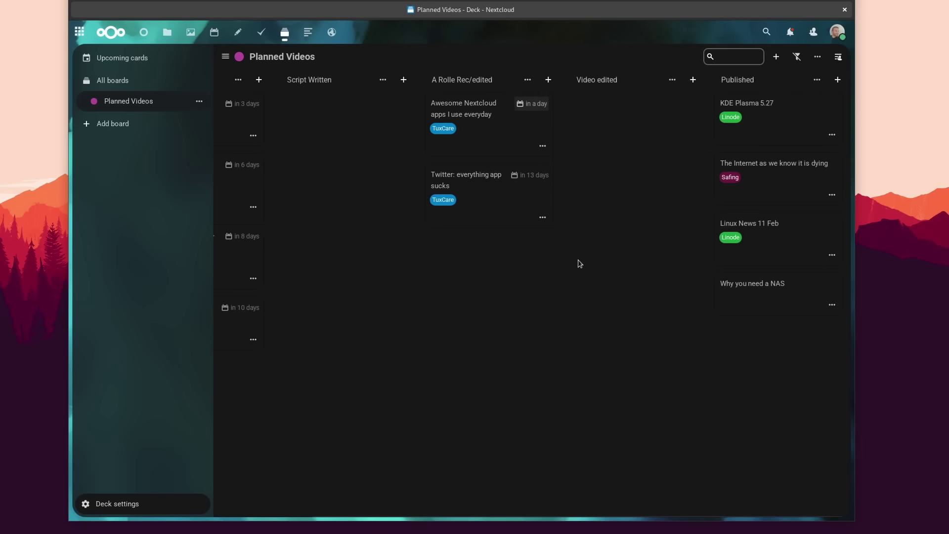
scroll(580, 263, left, 3)
click(578, 136)
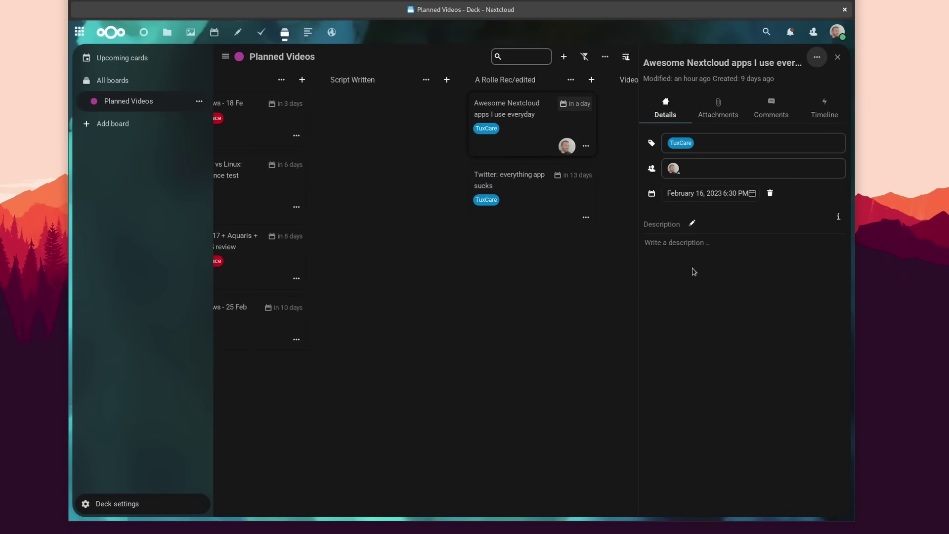
click(837, 58)
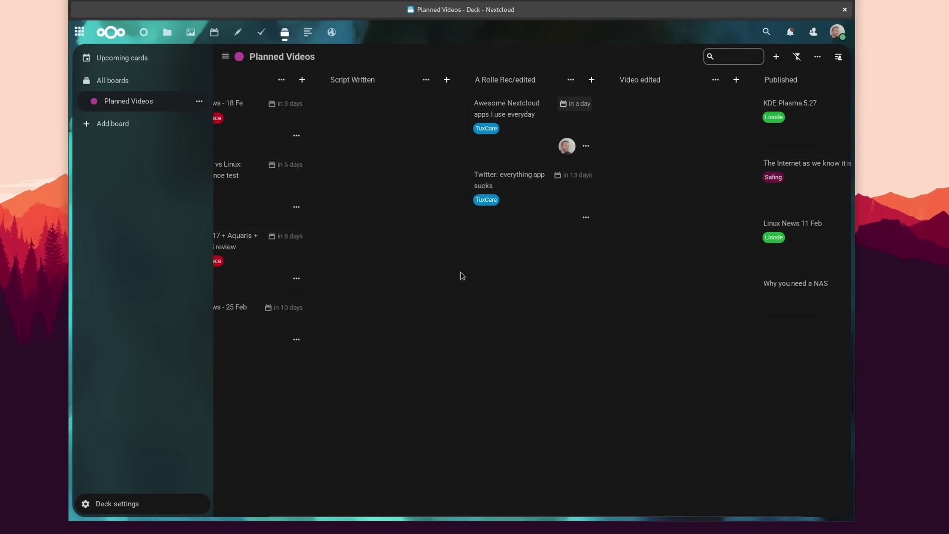
scroll(463, 276, left, 2)
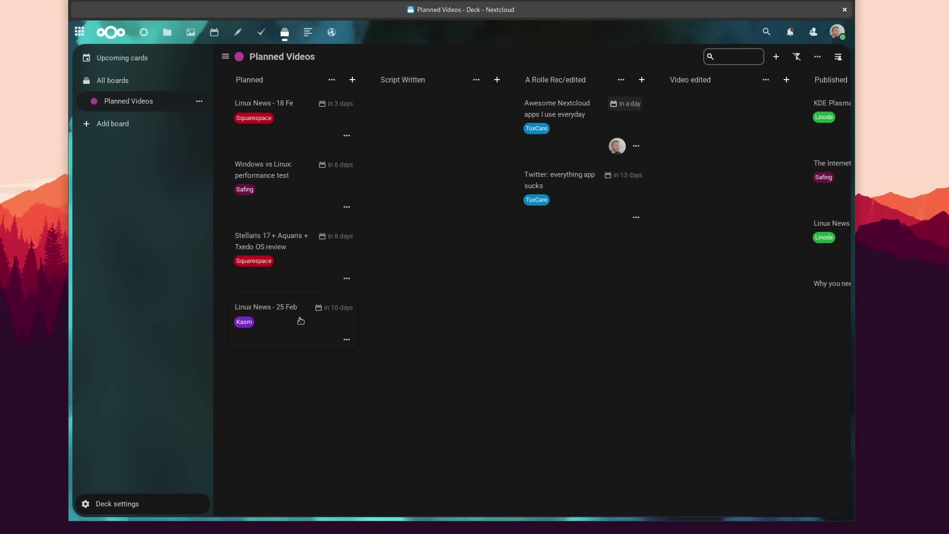
Move the "Linux News - 18 Fe" card to Script Written and the "Awesome Nextcloud apps I use everyday" card to Video edited
drag(317, 128, 434, 80)
drag(303, 121, 428, 127)
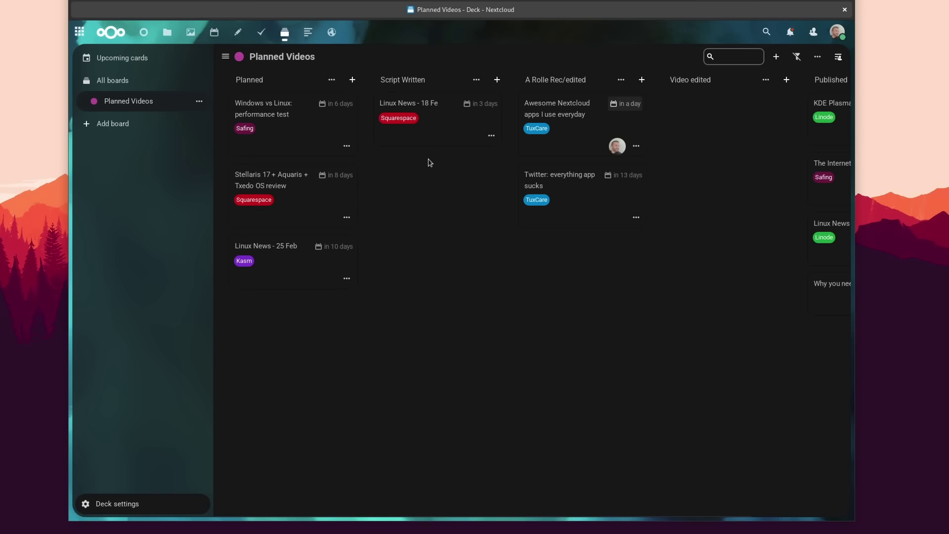
scroll(430, 162, right, 3)
drag(516, 131, 648, 131)
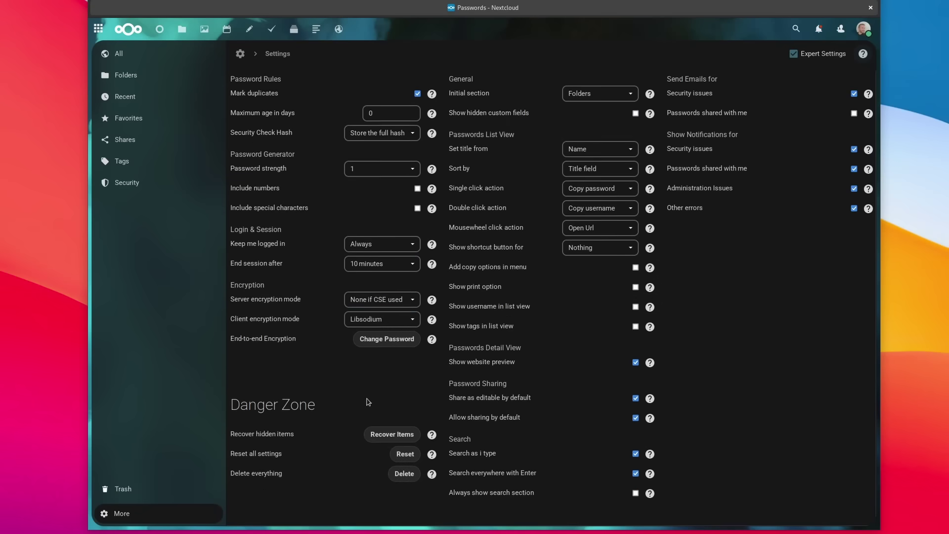
In Nextcloud Passwords, look through the Security section and the list of all passwords, and return to the settings
scroll(296, 346, up, 1)
click(138, 184)
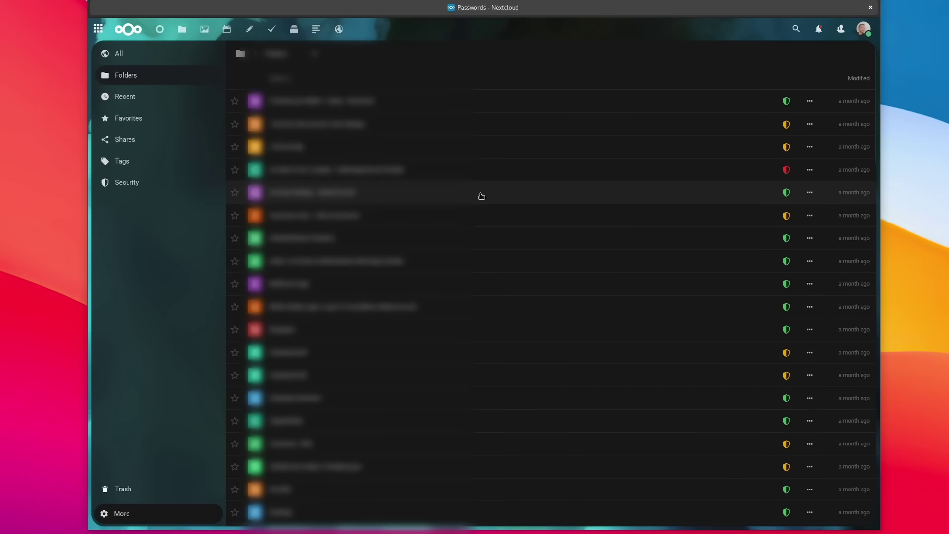
click(132, 49)
click(122, 513)
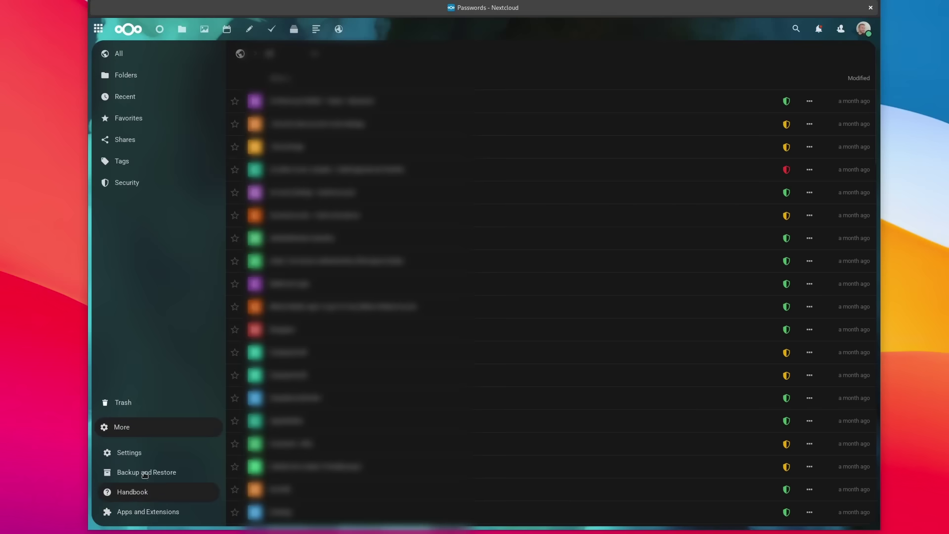
click(129, 452)
Open the Passwords browser extension, view its Browse and Collected sections, and examine the password generator's strength options
click(766, 10)
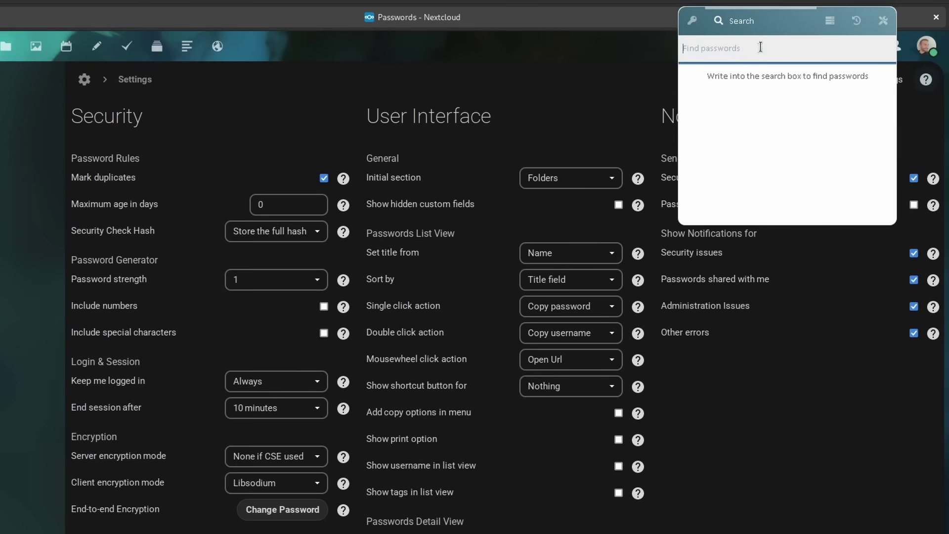
click(832, 22)
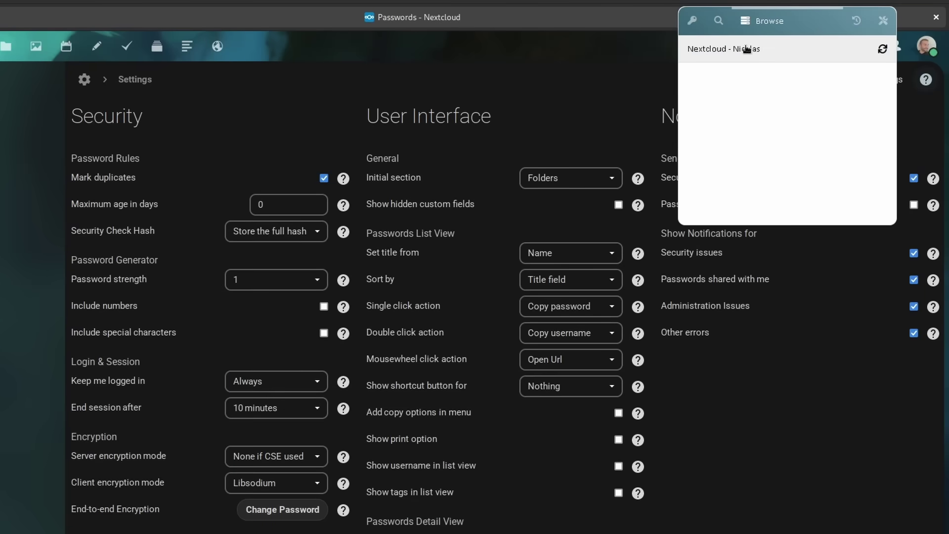
click(857, 21)
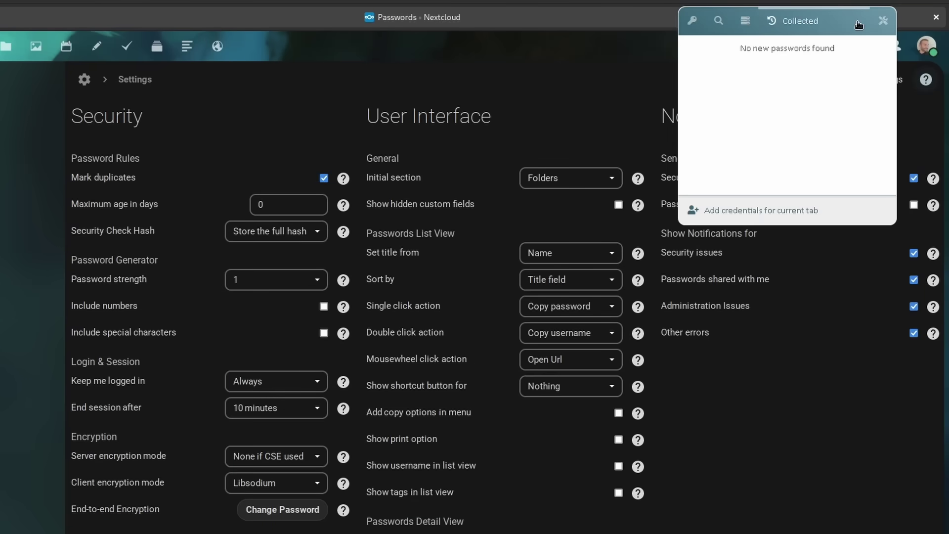
click(884, 21)
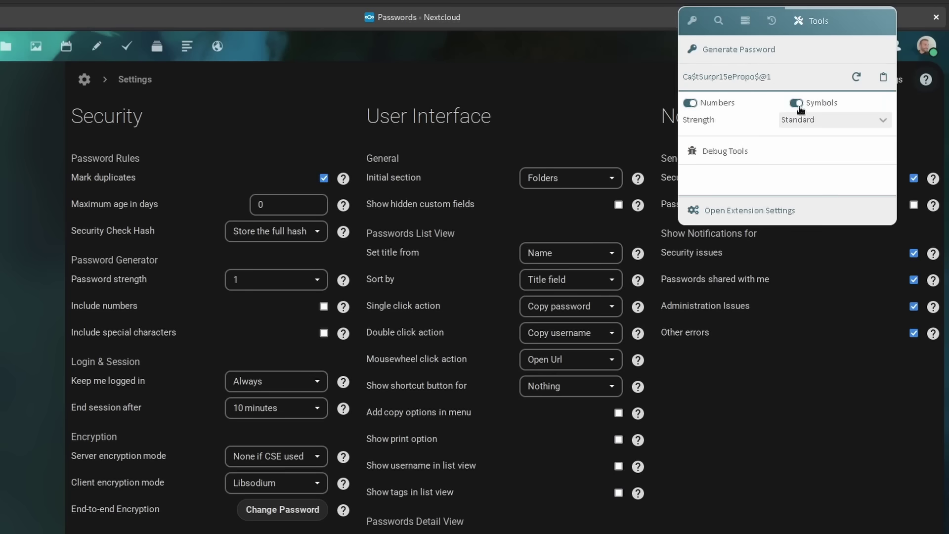
click(805, 120)
click(809, 228)
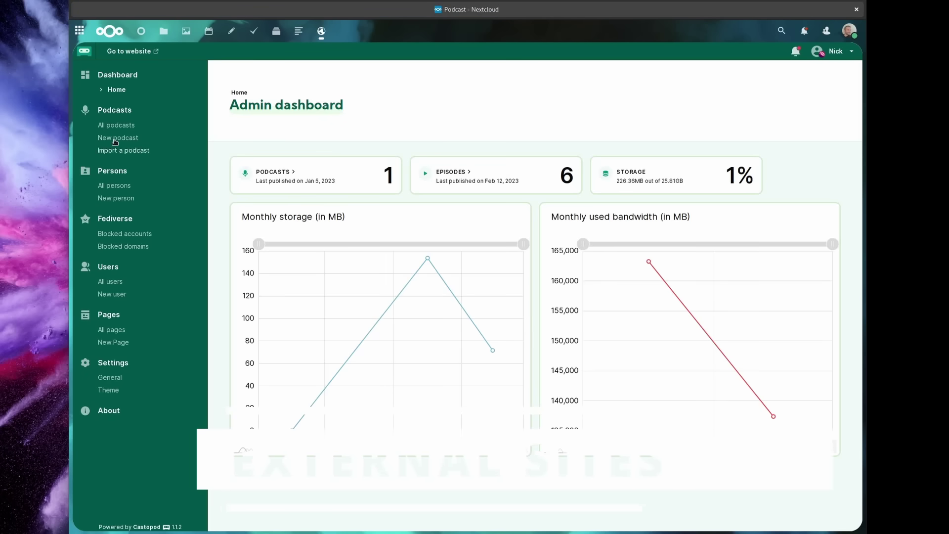
In the embedded Castopod site, view the podcast's analytics and episodes, and look over the edit form of the "Windows is spyware" episode
click(119, 125)
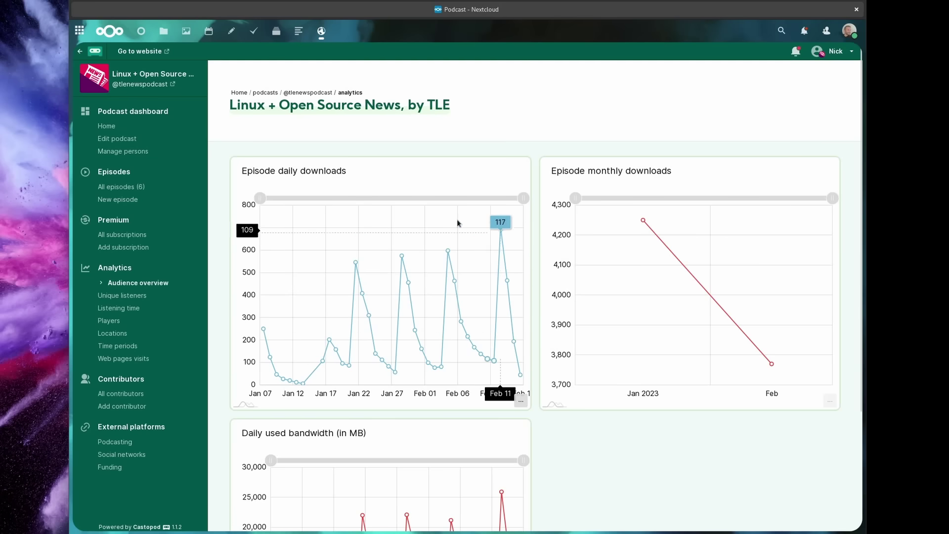
click(128, 188)
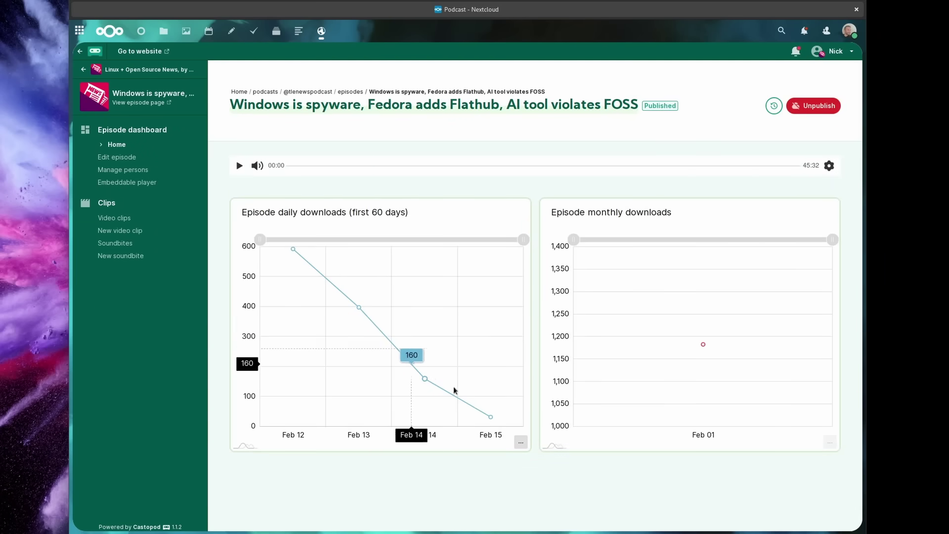
click(128, 158)
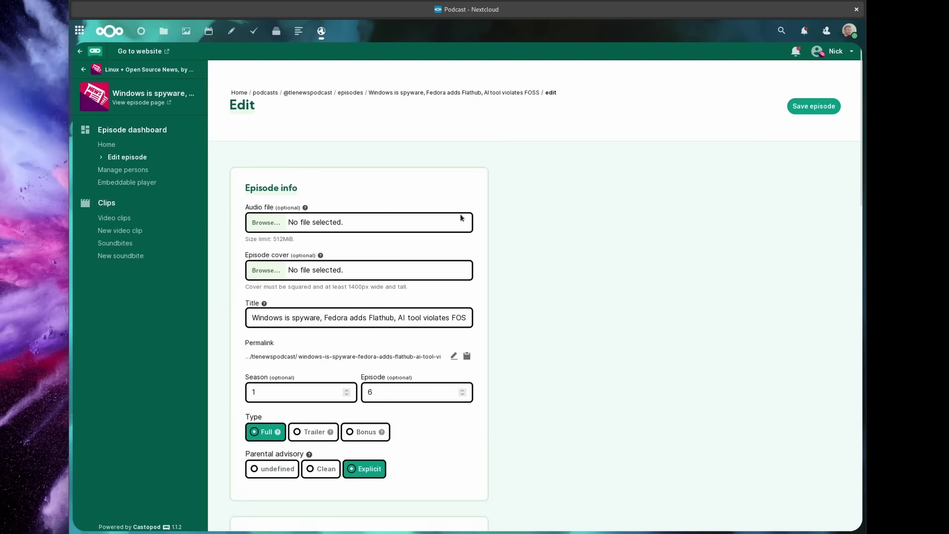
drag(861, 72, 843, 62)
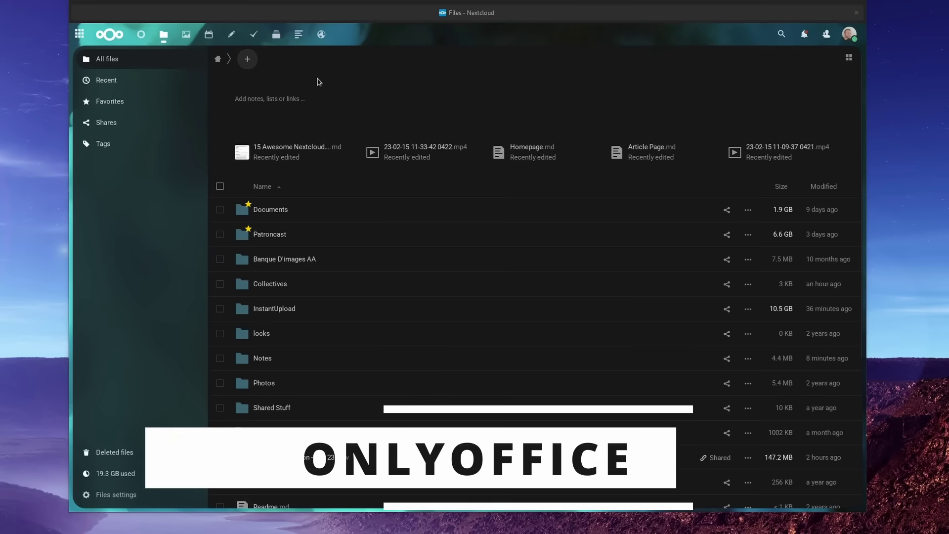
In Nextcloud Files, create a new text document named SUPER TEXT and open it in ONLYOFFICE
click(248, 59)
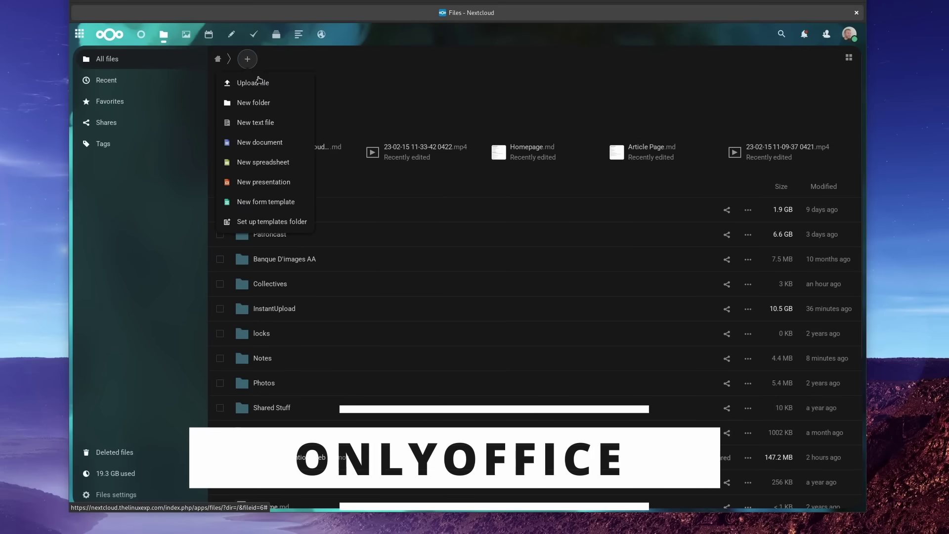
click(253, 143)
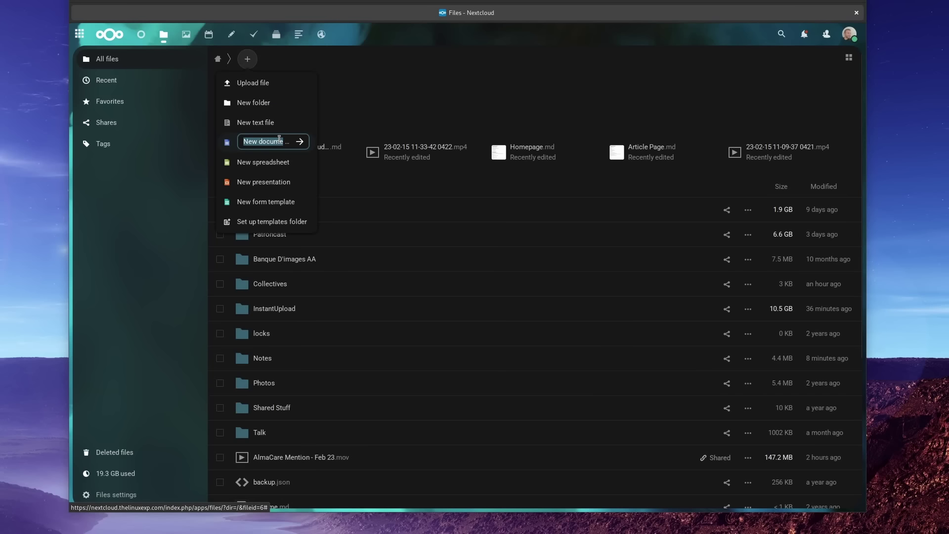
key(Return)
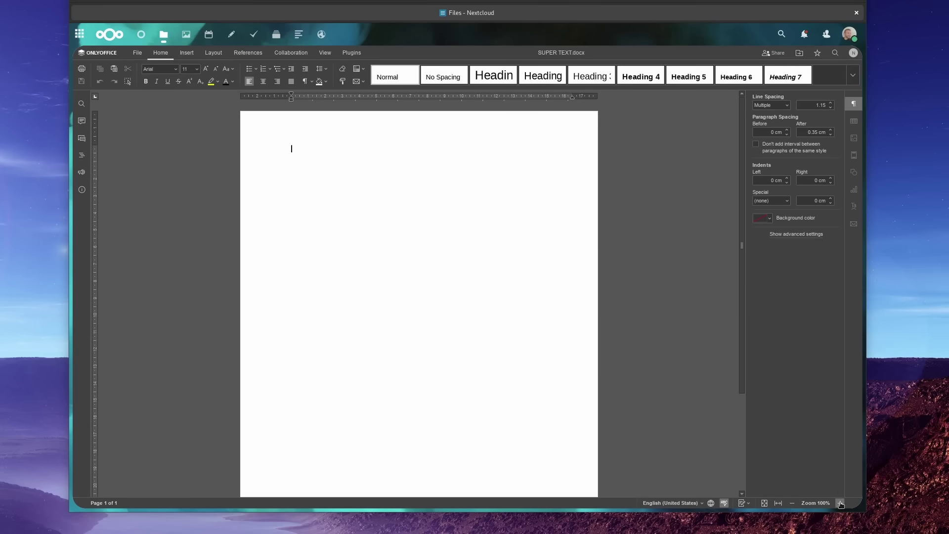
Set the document zoom to 120% and write "AND HERE WE GO" followed by a line starting "Who needs Doc"
click(840, 503)
click(840, 502)
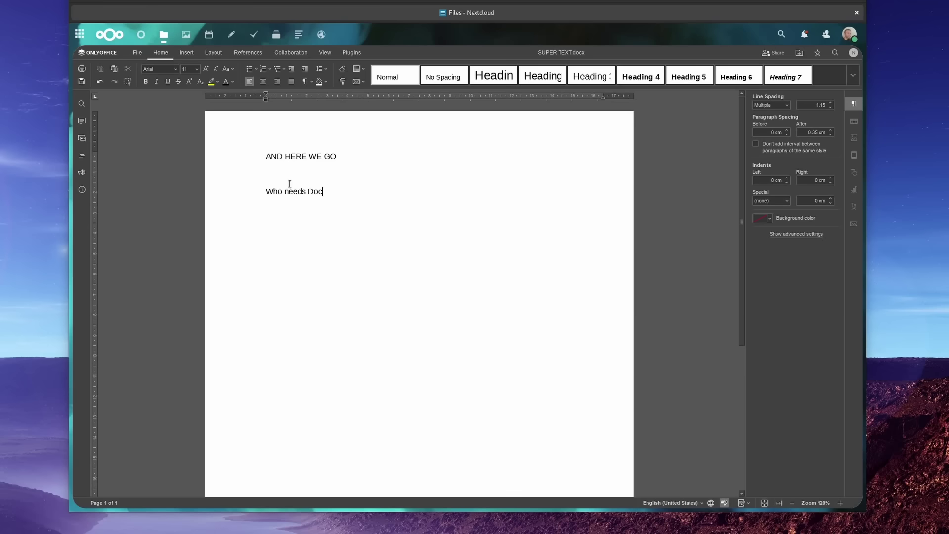
text(Of)
In New presentation.pptx, go to the second slide and write "Here" as the first bullet of its content placeholder
drag(742, 117, 731, 462)
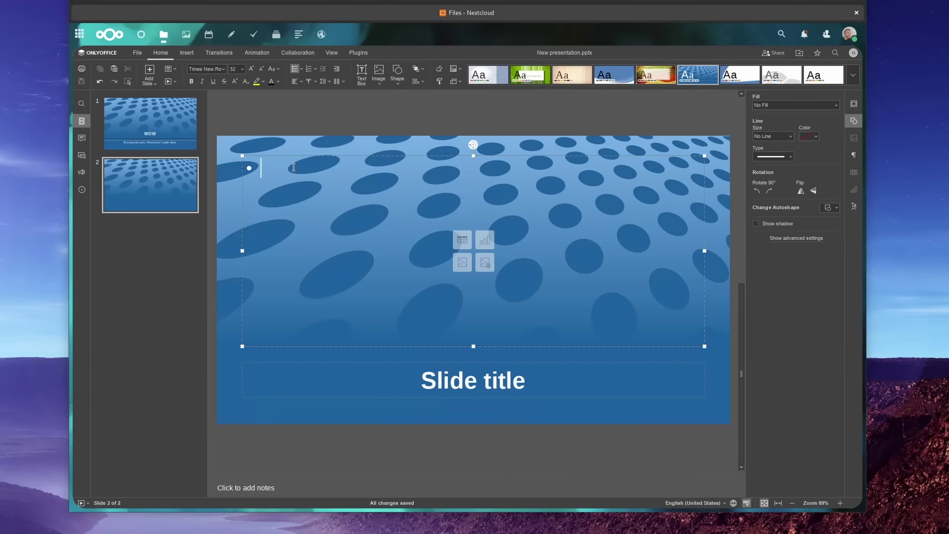
text(Here)
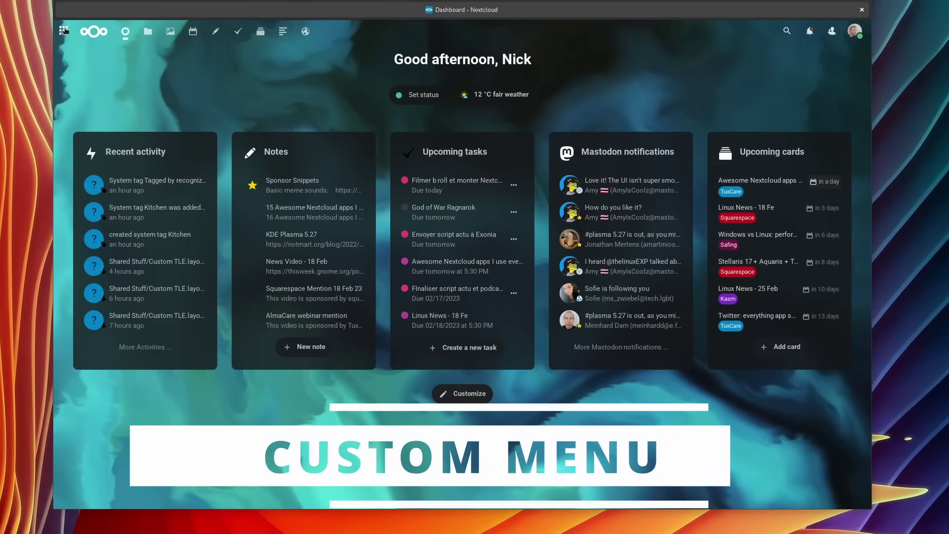
From the Dashboard, view the side menu listing all apps and open the personal Custom menu settings
click(64, 30)
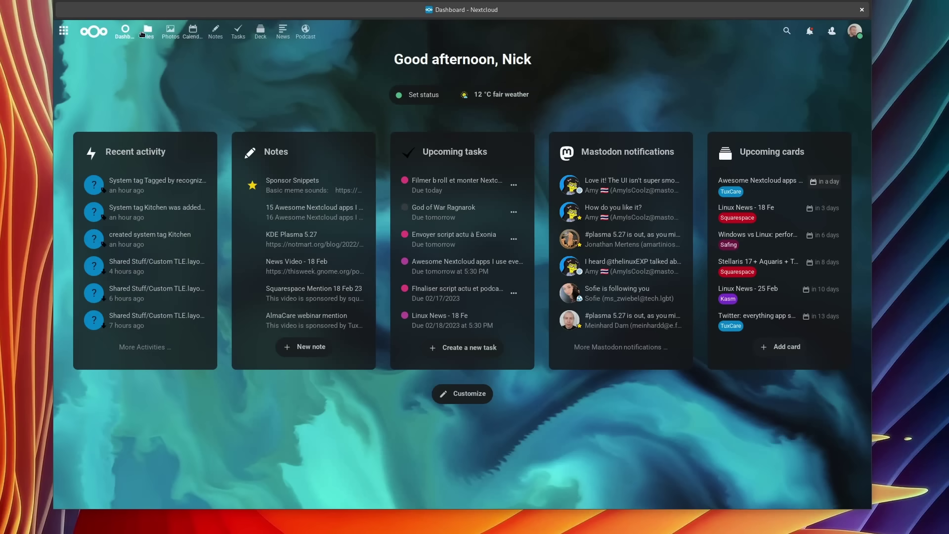
mouse_move(65, 30)
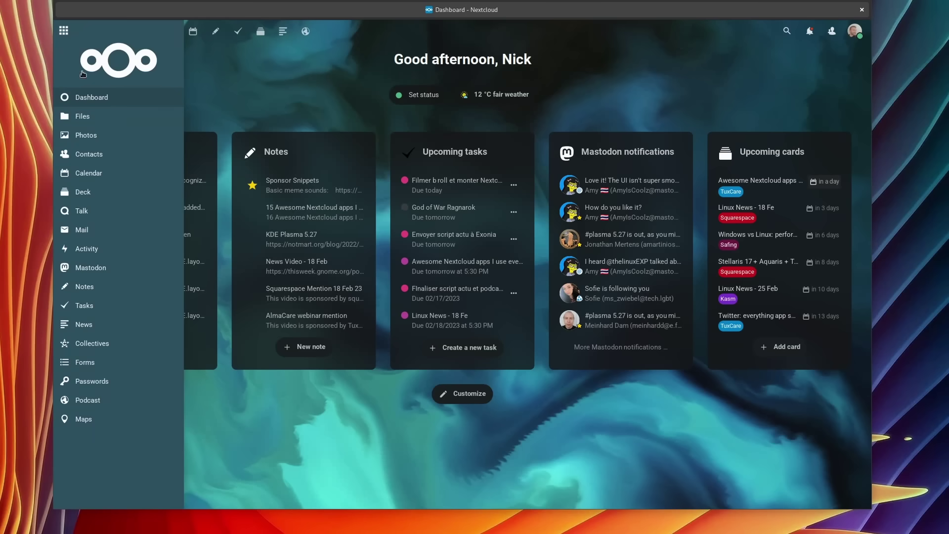
click(855, 30)
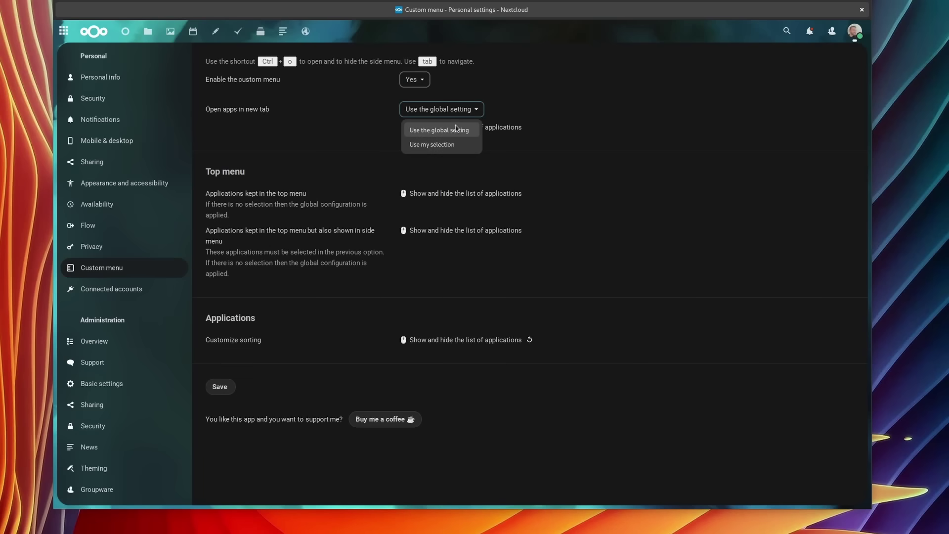
Keep apps-in-new-tab on the global setting and review the list of applications kept in the top menu
click(454, 106)
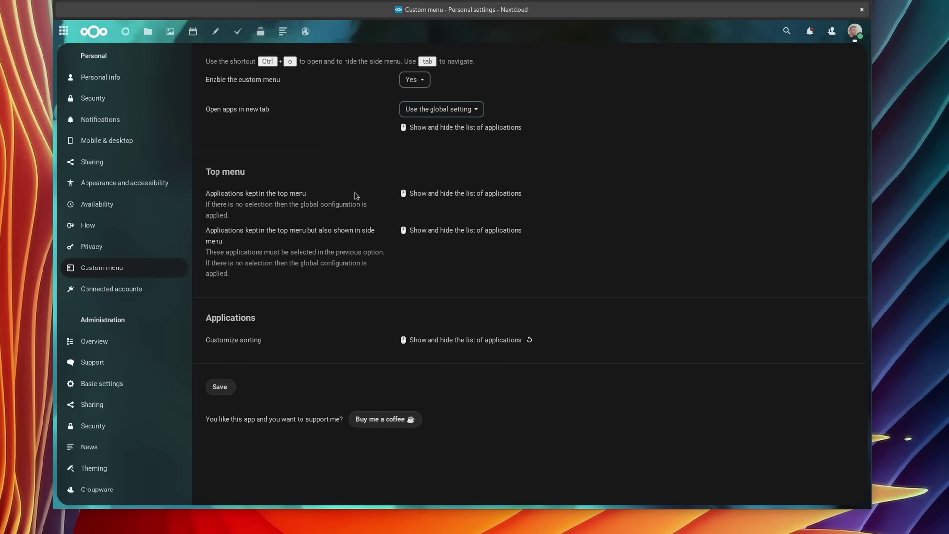
click(441, 194)
scroll(467, 252, down, 5)
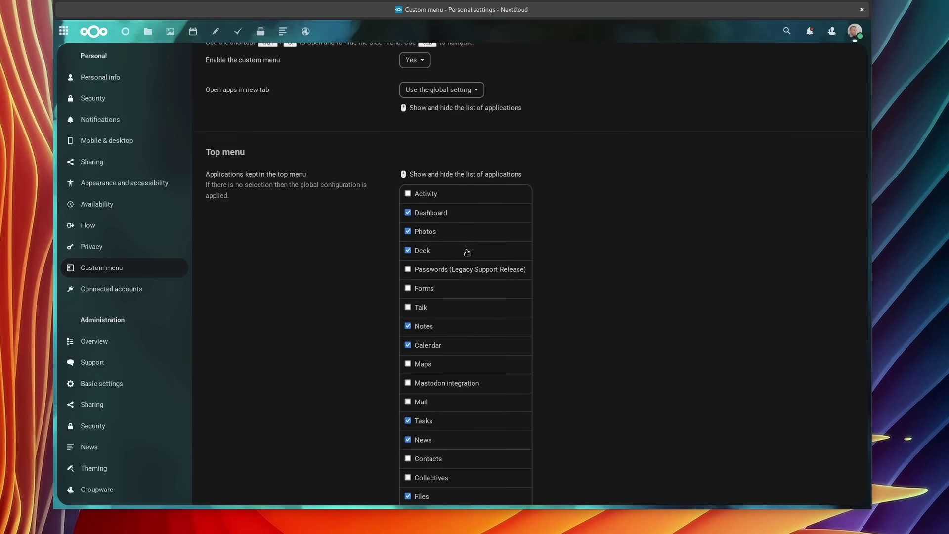
scroll(466, 252, up, 3)
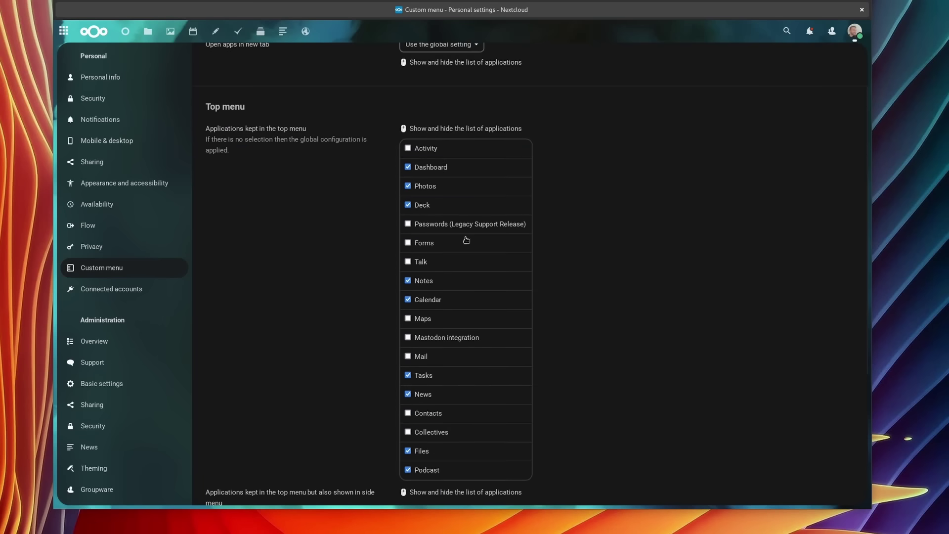
click(447, 129)
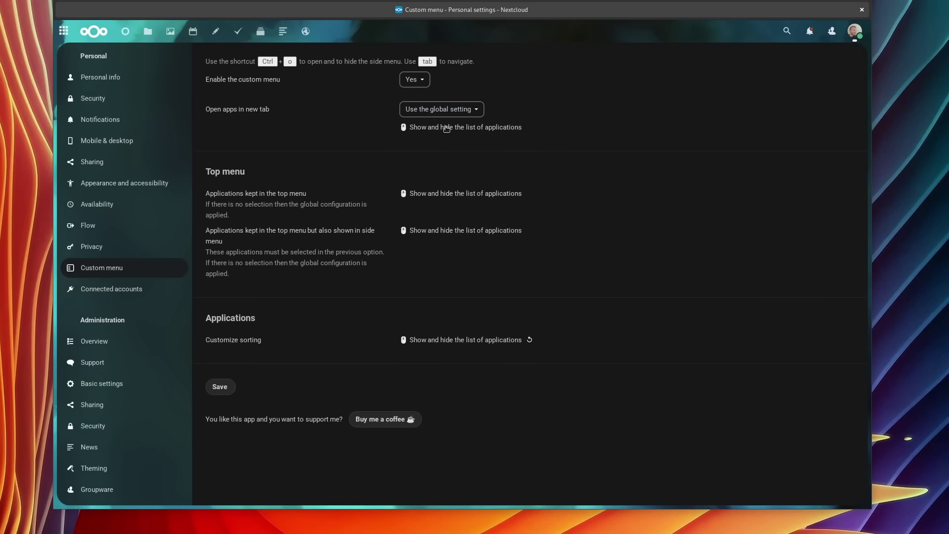
Review the list of applications kept in the top menu but also shown in the side menu
click(445, 231)
scroll(459, 260, down, 3)
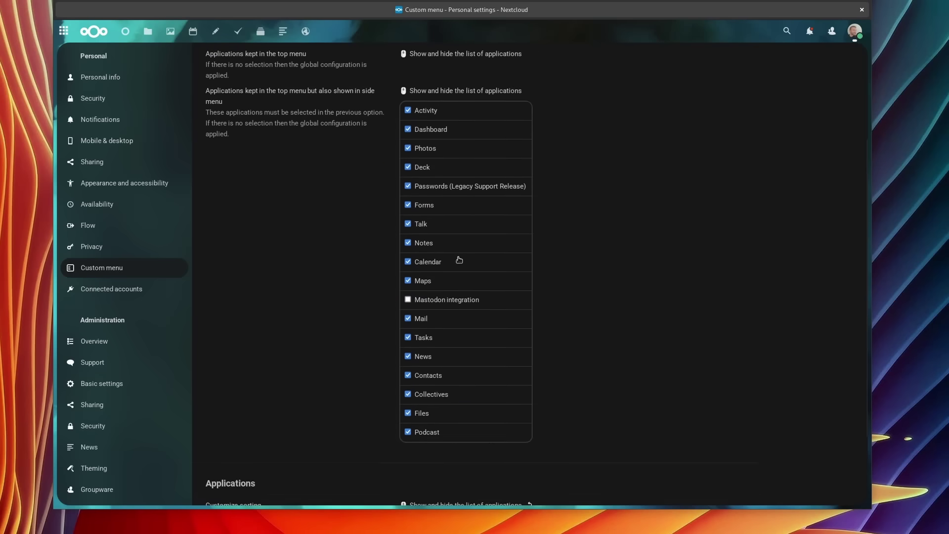
scroll(462, 267, up, 2)
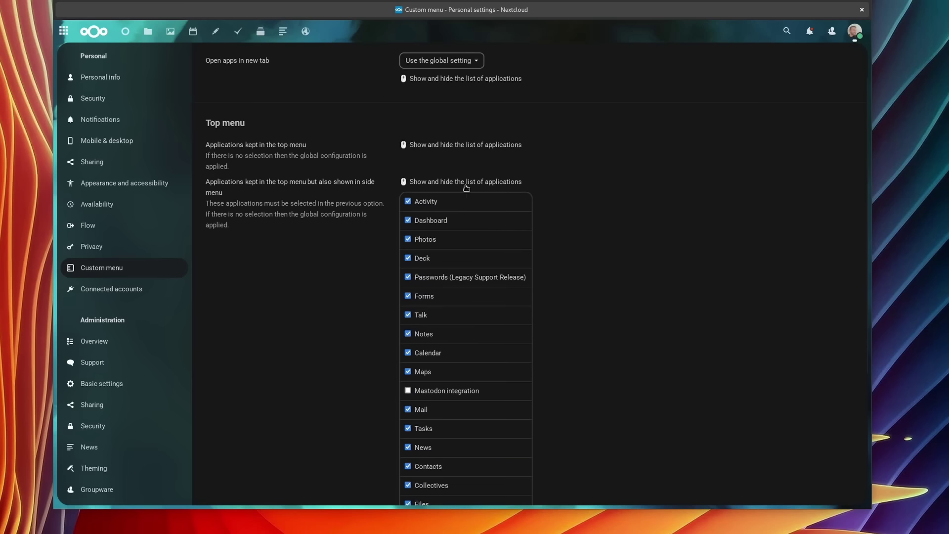
click(436, 182)
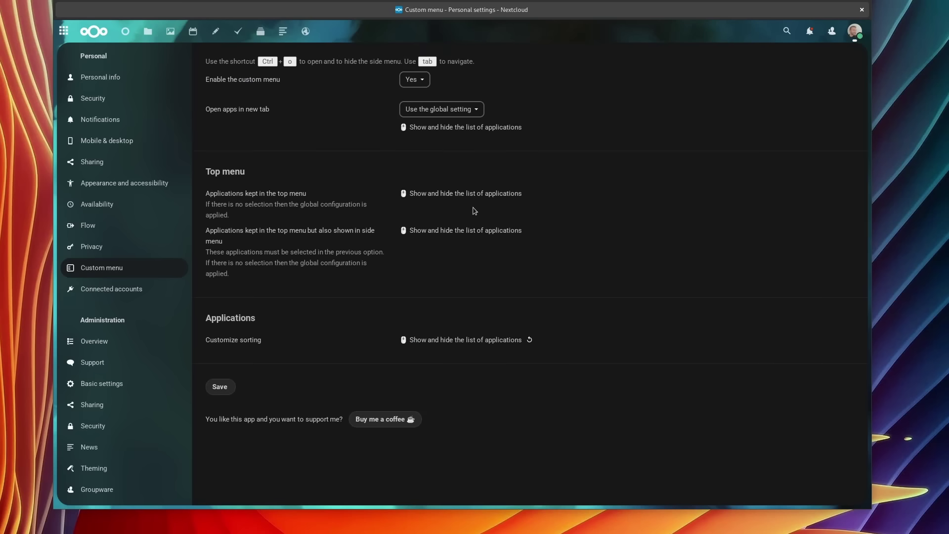
Review the application order in the custom menu's sorting list and collapse the list again
click(430, 336)
scroll(470, 349, down, 4)
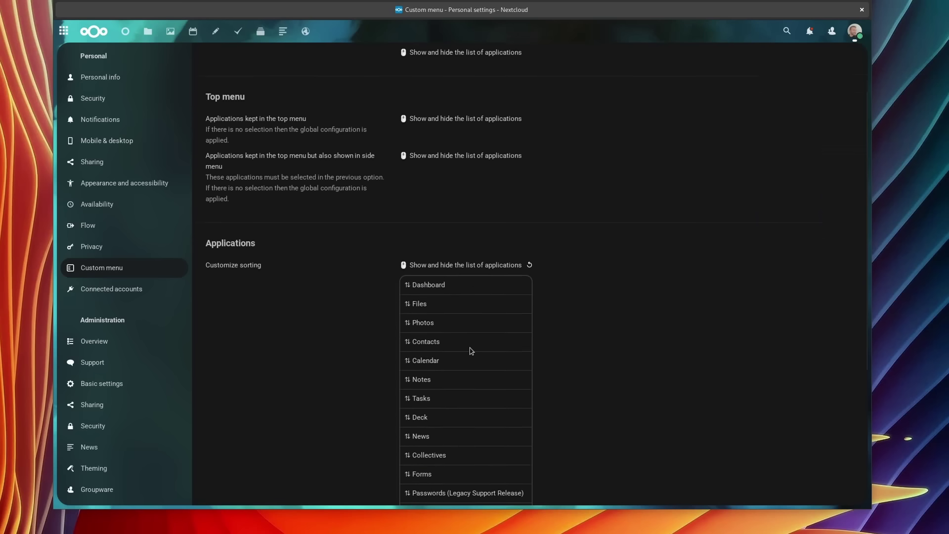
scroll(470, 340, down, 2)
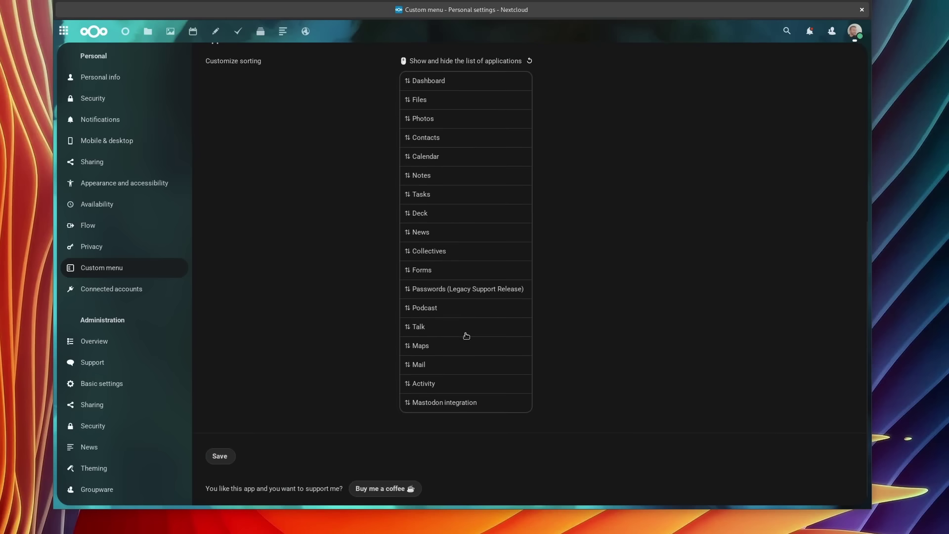
scroll(465, 335, up, 3)
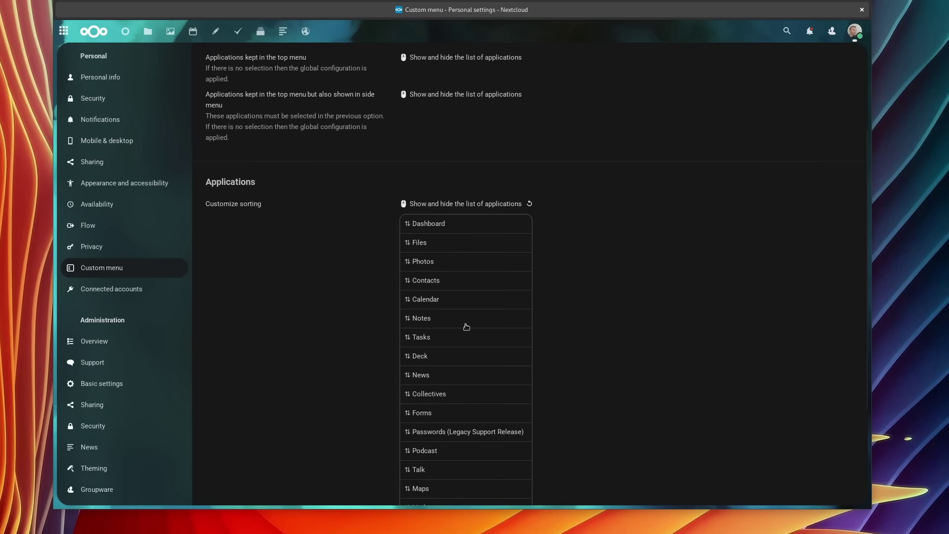
click(456, 203)
click(459, 128)
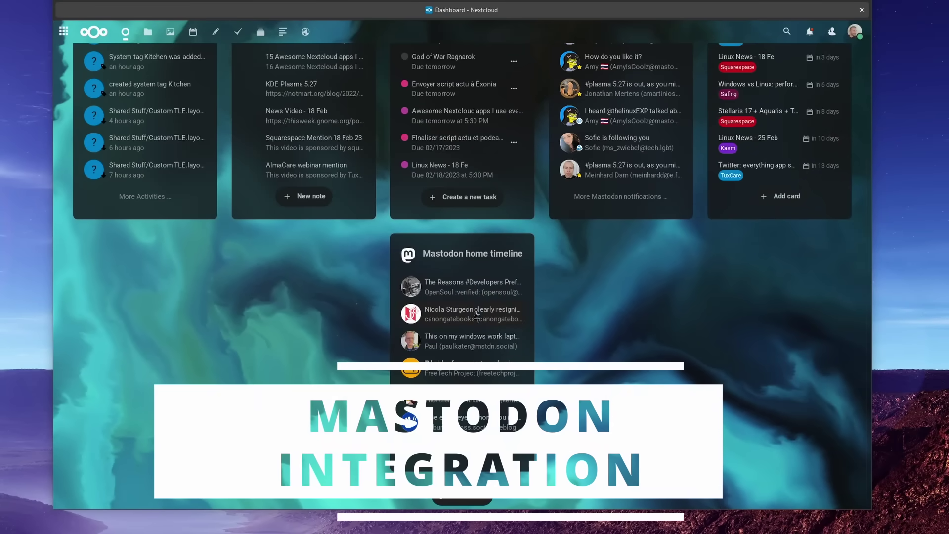
View the Mastodon widgets on the Dashboard and the Mastodon integration in the personal Connected accounts settings
scroll(472, 281, up, 3)
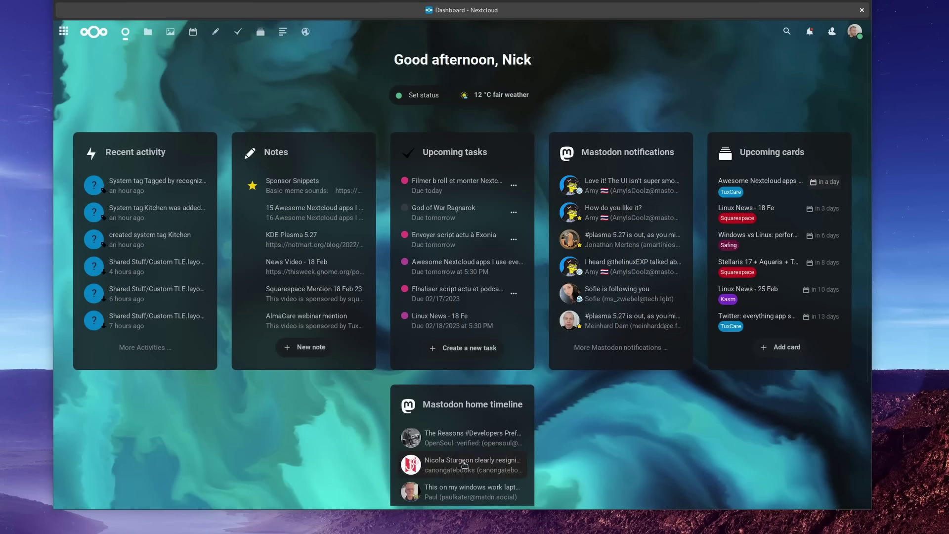
click(854, 31)
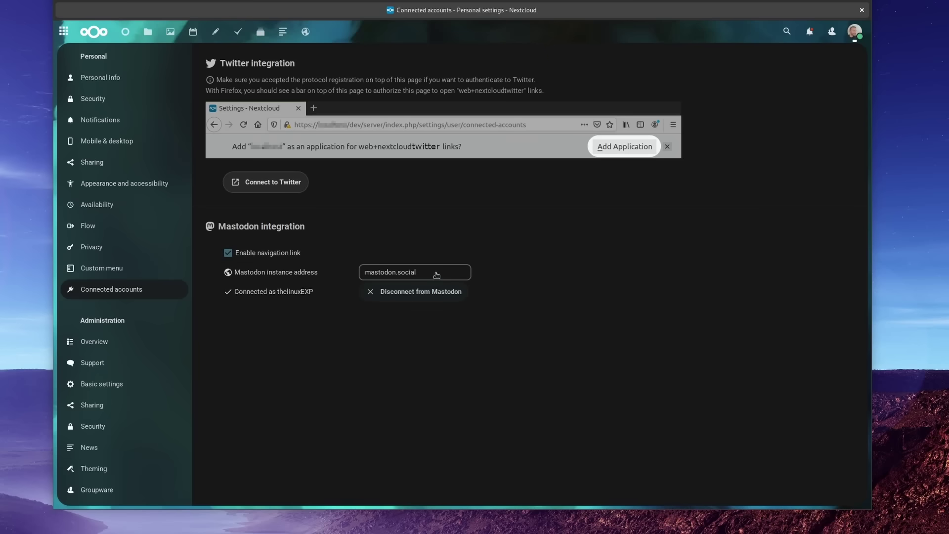
click(68, 31)
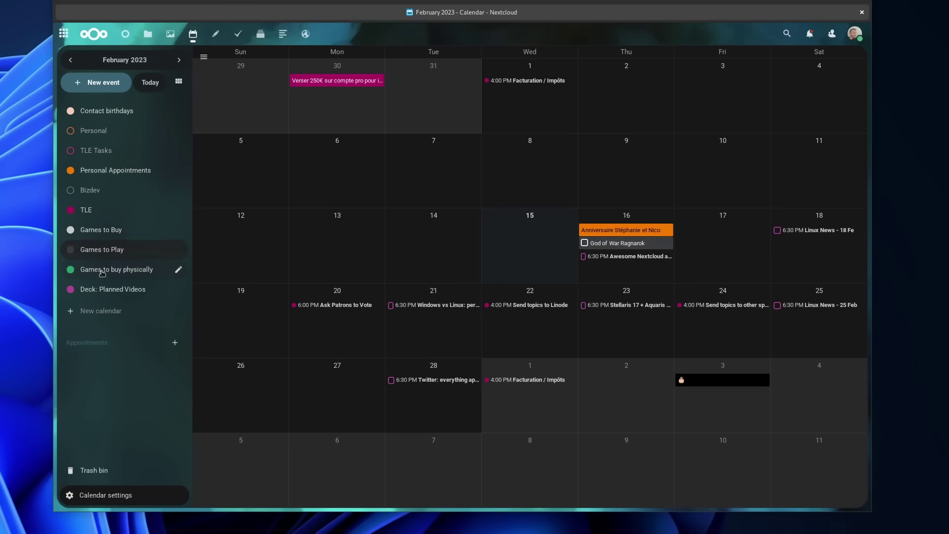
In the February 2023 calendar, hide and show again the TLE and Personal Appointments calendars one after the other
click(100, 212)
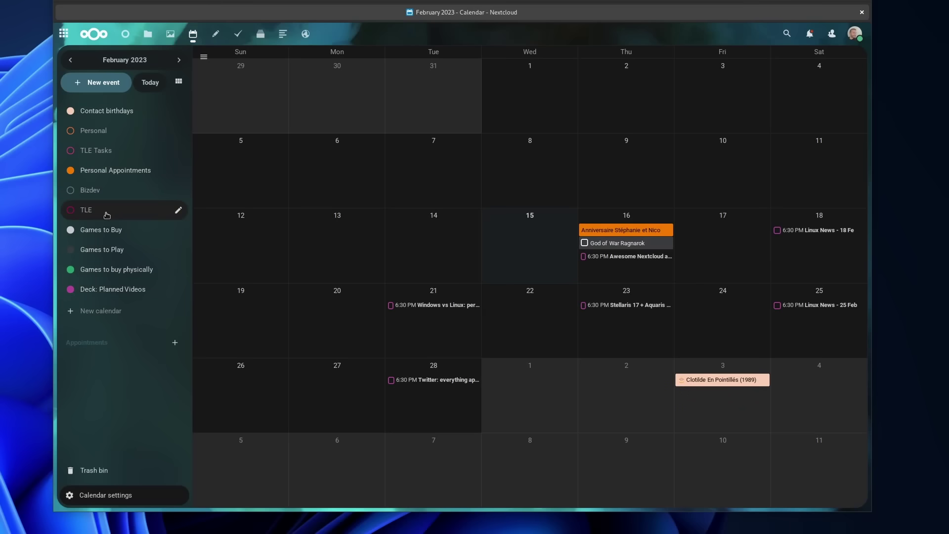
click(109, 214)
click(113, 172)
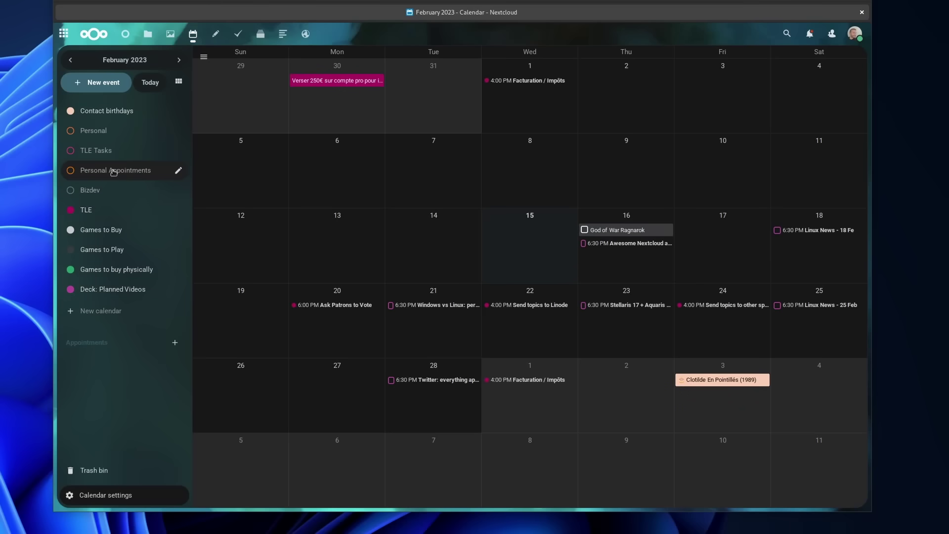
click(113, 171)
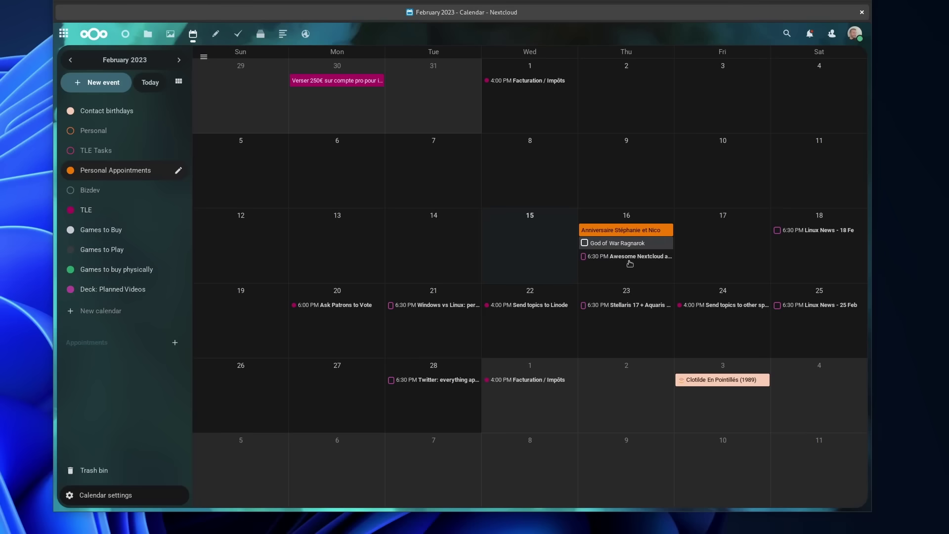
Open the full details of the all-day event on February 16 and view its attendees and resources
click(621, 231)
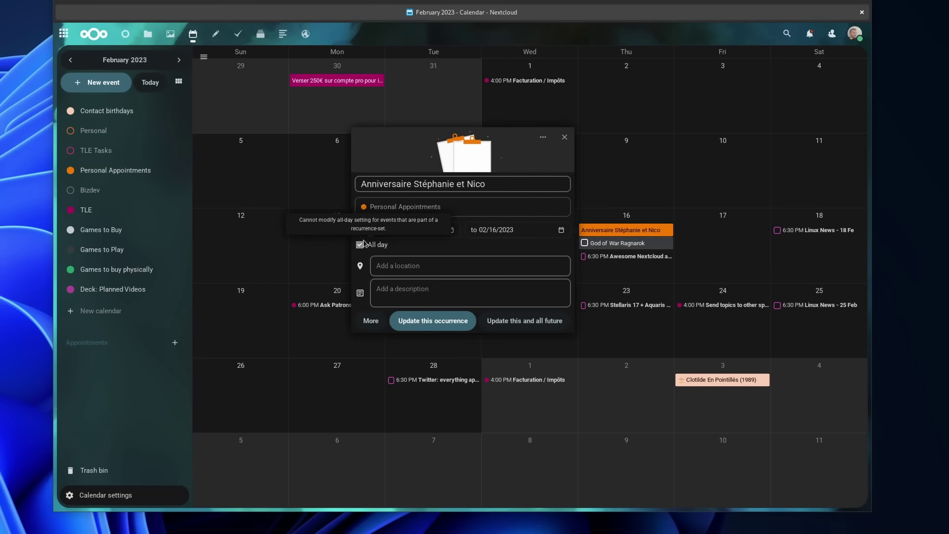
click(371, 321)
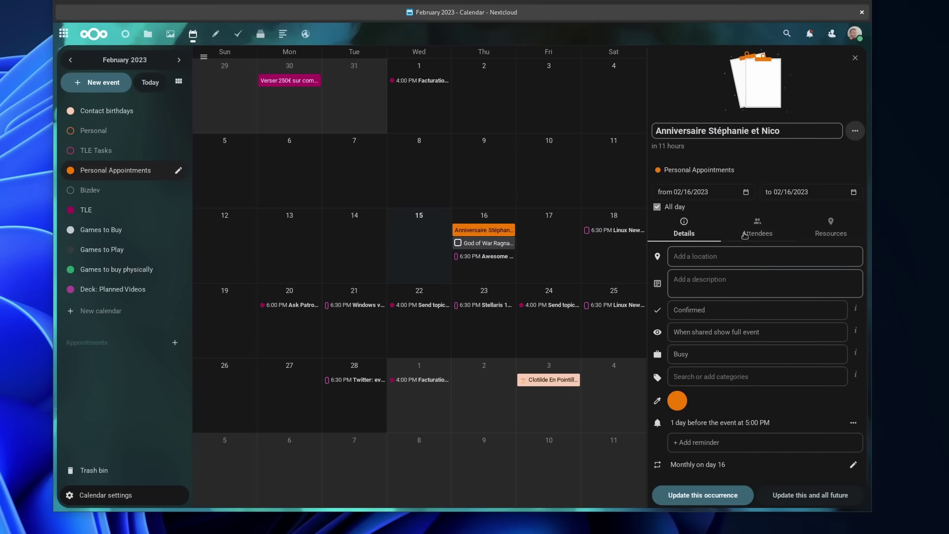
scroll(764, 272, down, 1)
click(759, 213)
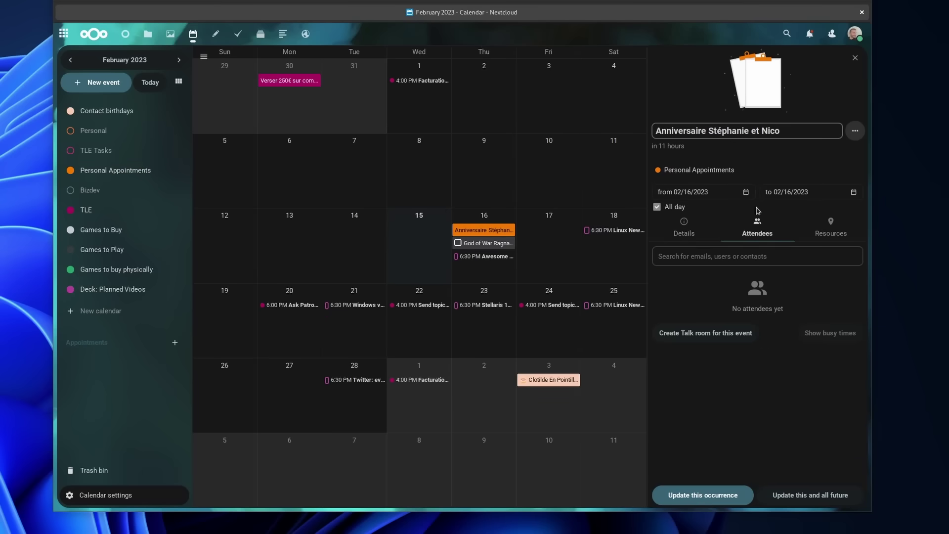
click(834, 233)
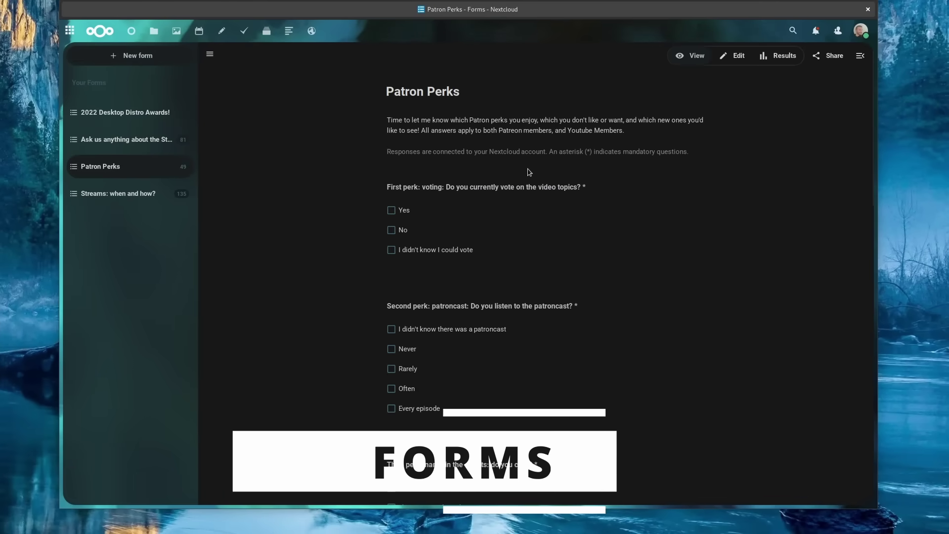
Read through the results summary of the Patron Perks form down to the last answers, and return to the form view
click(778, 55)
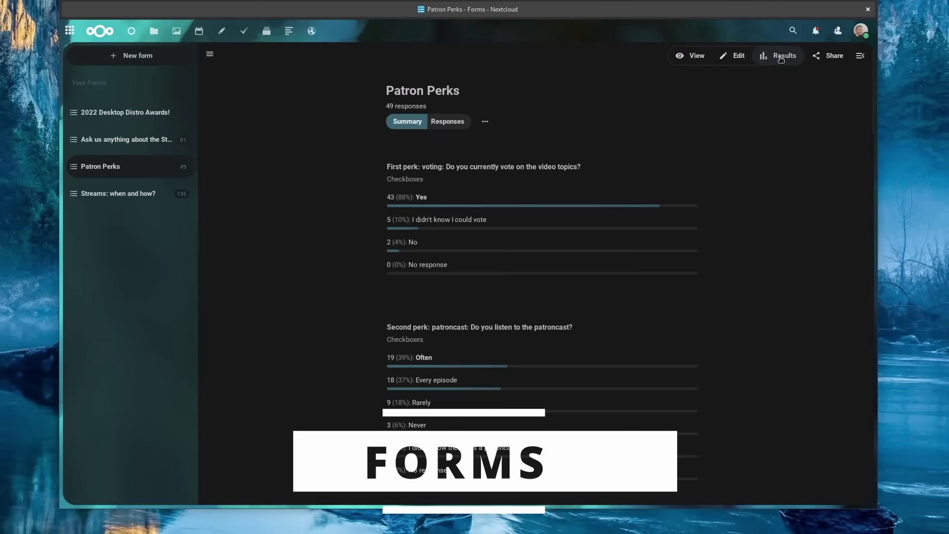
scroll(585, 189, down, 4)
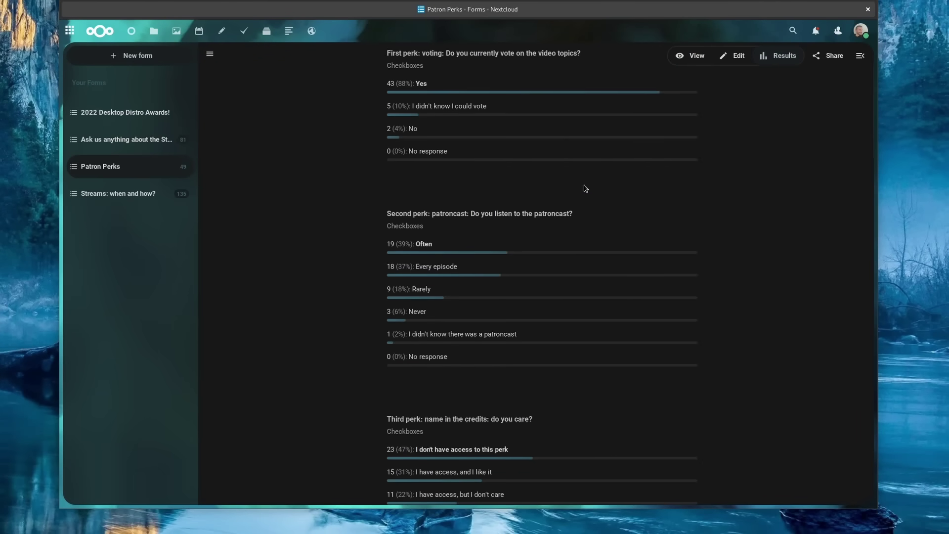
scroll(586, 188, down, 9)
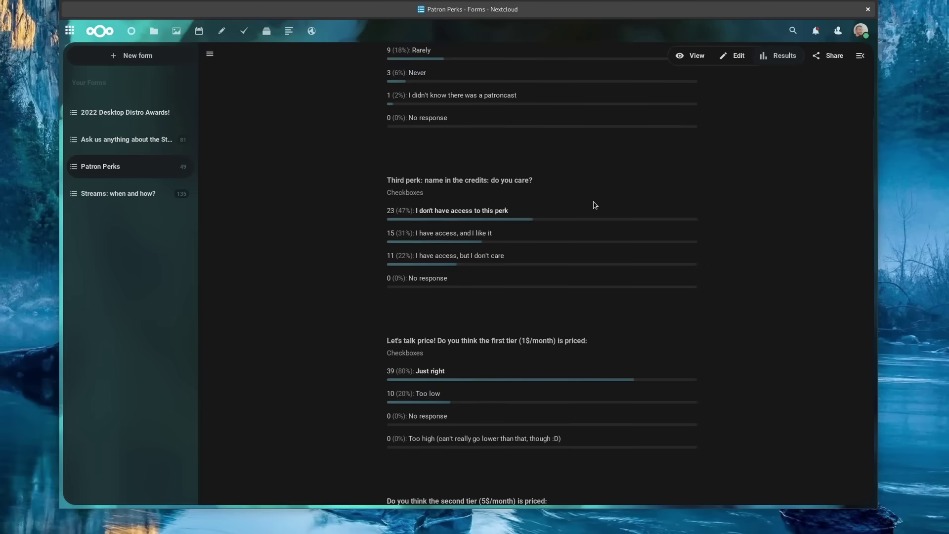
scroll(595, 205, down, 6)
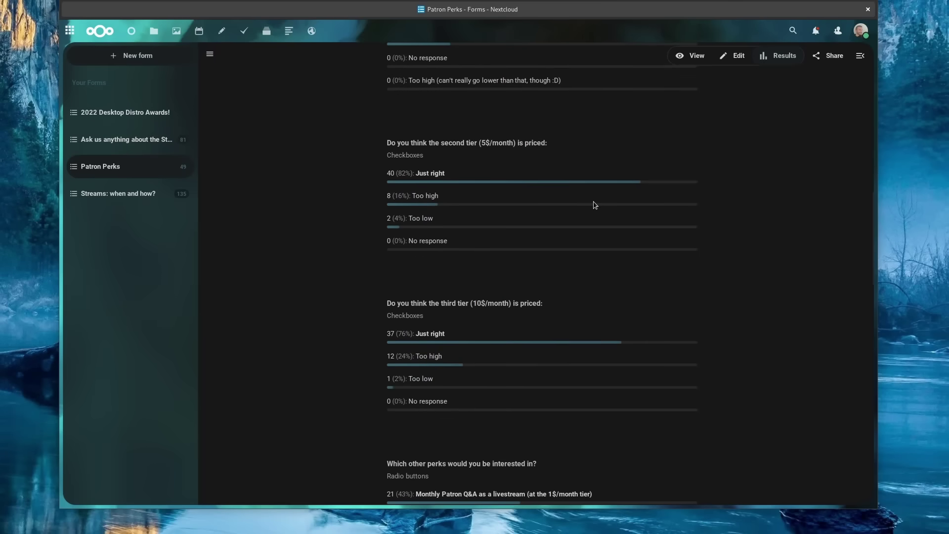
scroll(595, 205, down, 10)
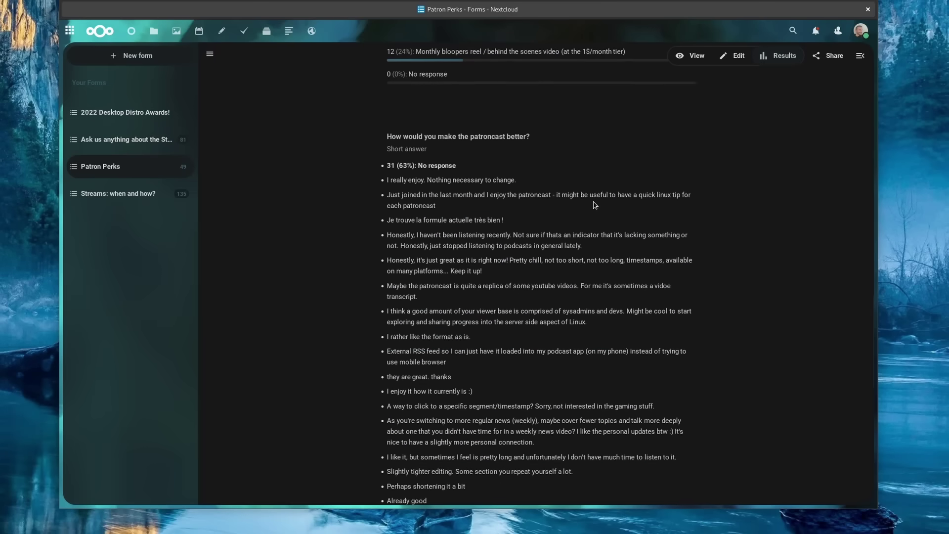
scroll(595, 205, down, 7)
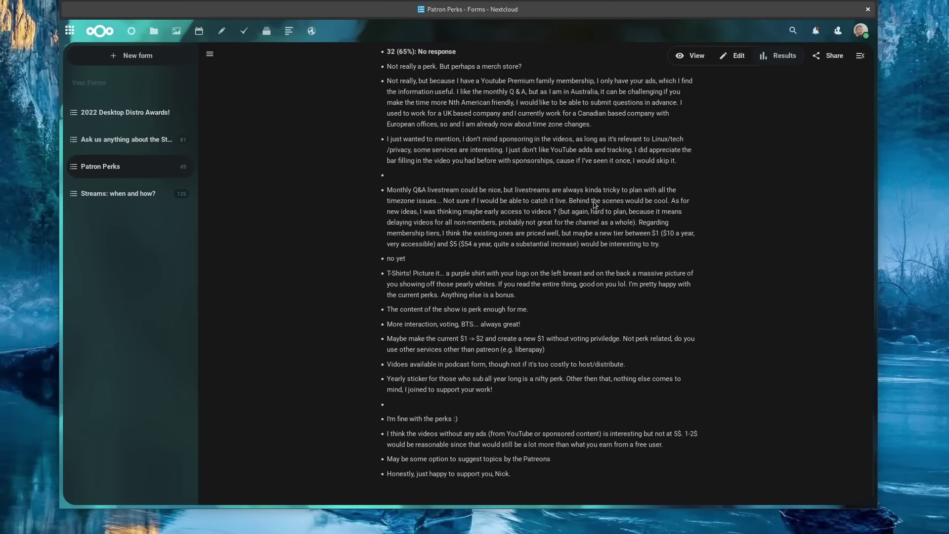
key(Home)
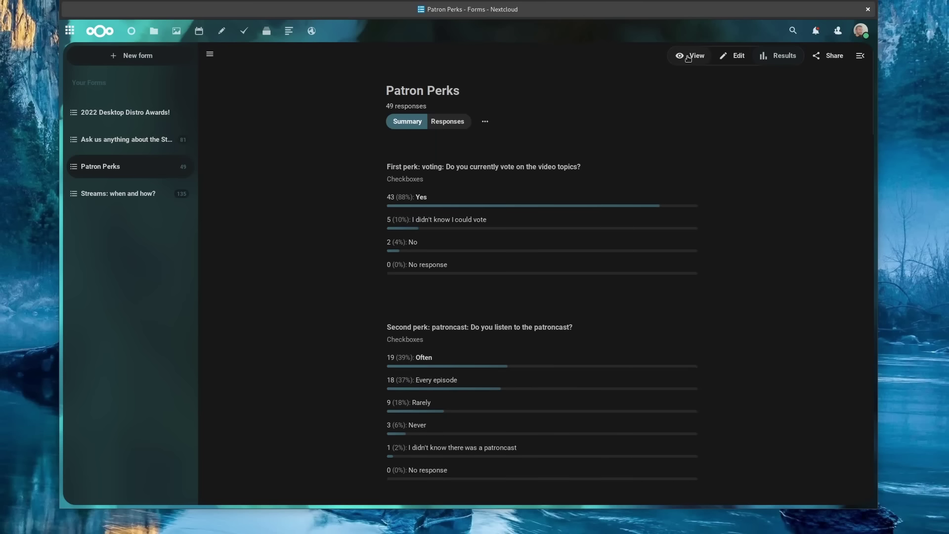
click(688, 57)
Open the 2022 Desktop Distro Awards! form in edit mode
click(123, 113)
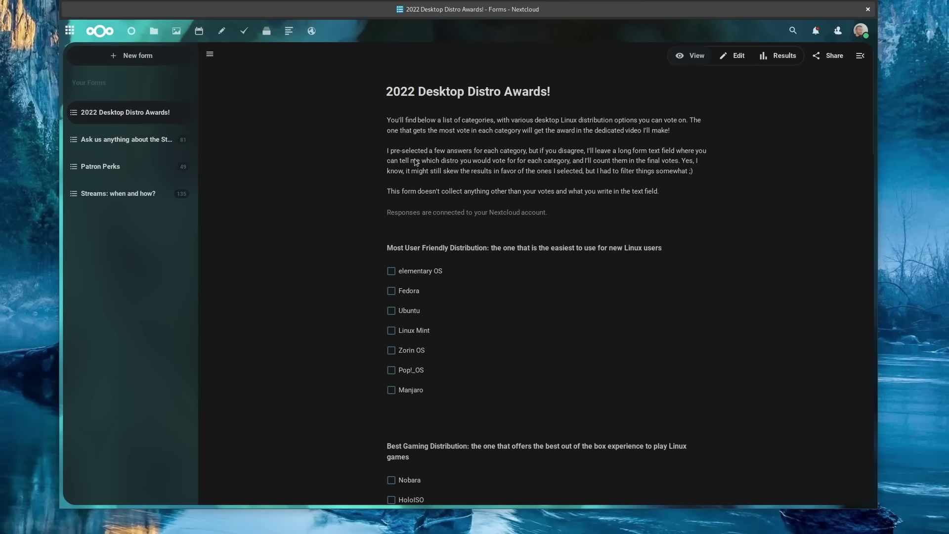
click(732, 56)
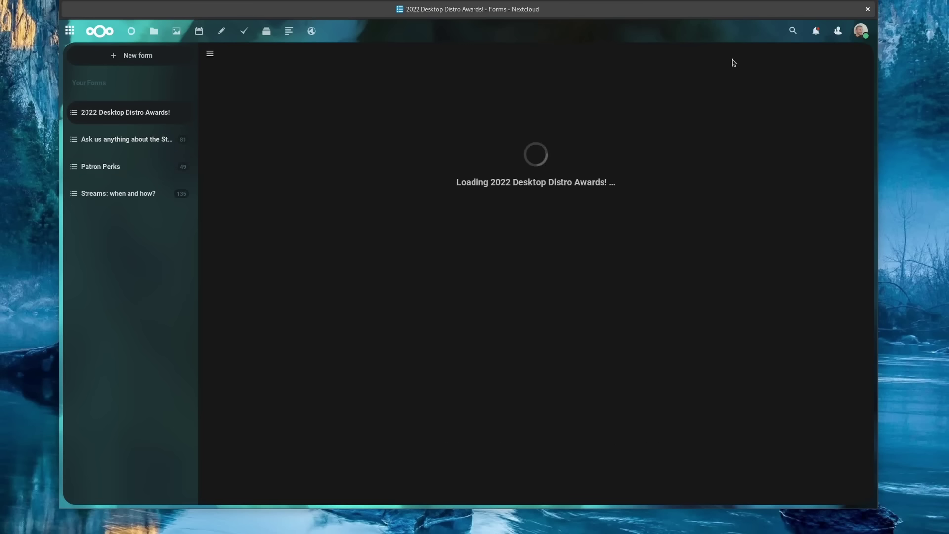
scroll(459, 228, down, 3)
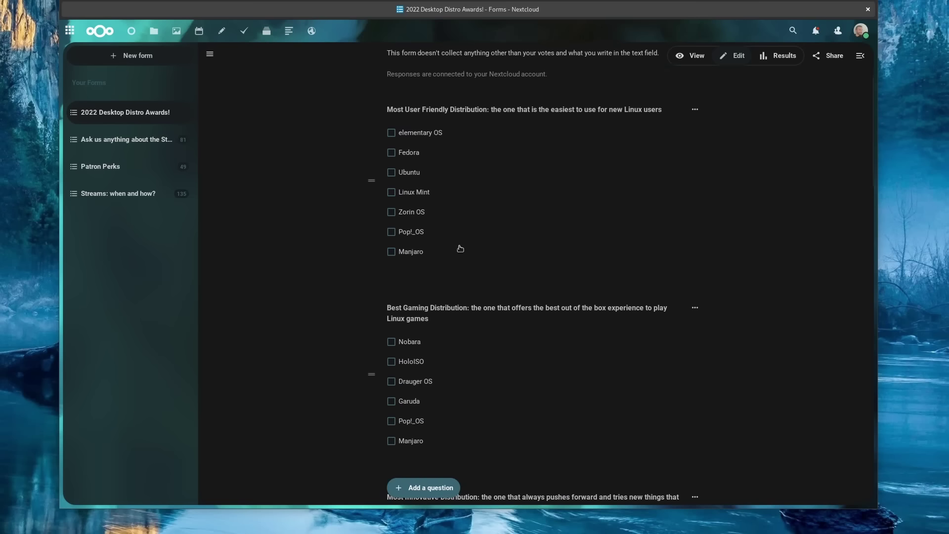
View the available settings of the Most User Friendly Distribution and Best Gaming Distribution questions
click(695, 111)
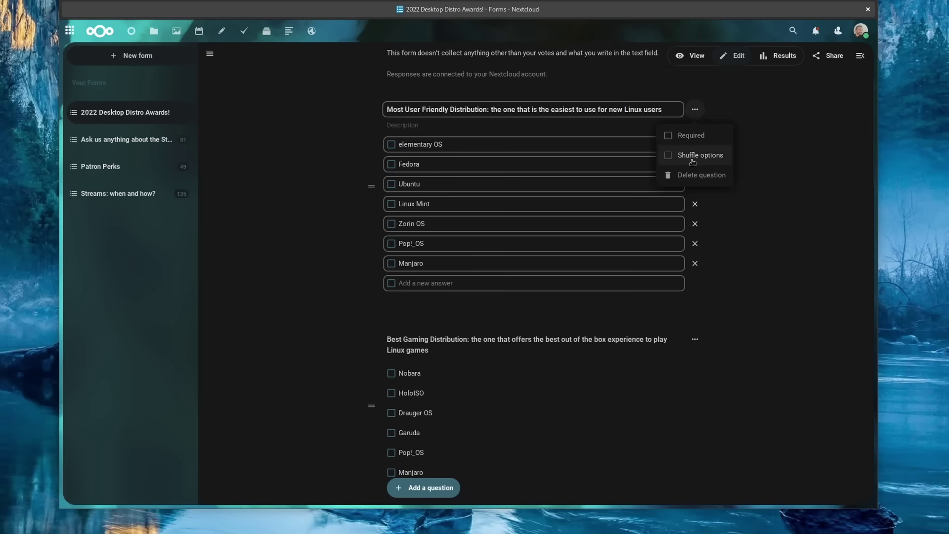
click(698, 110)
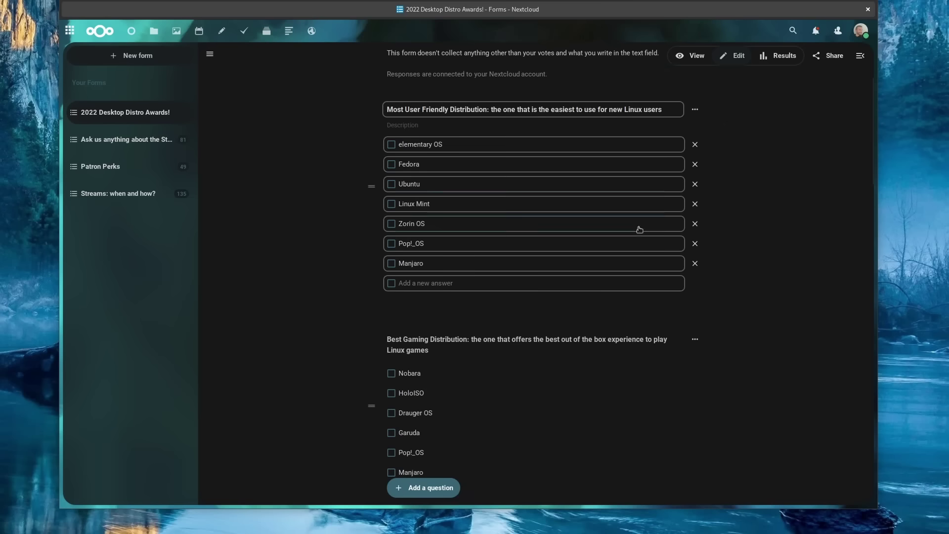
scroll(439, 124, down, 3)
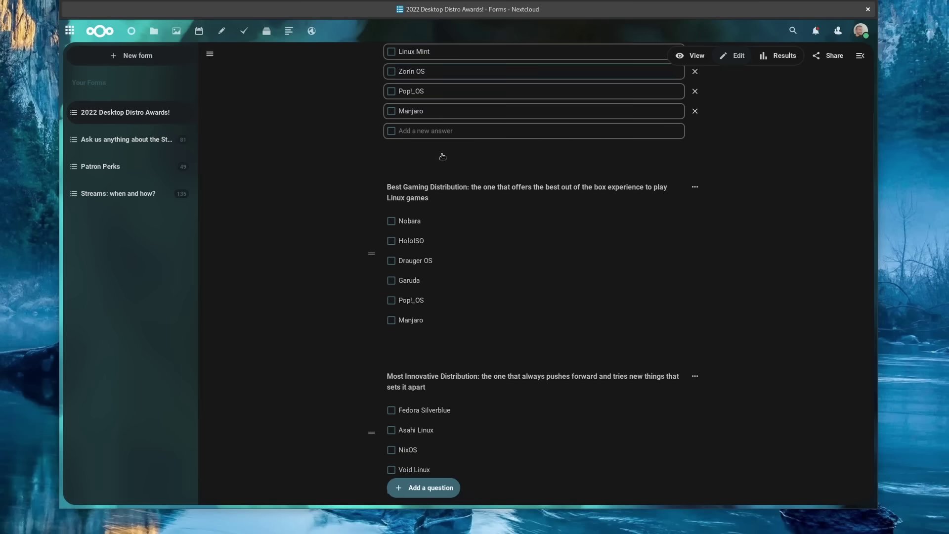
click(696, 188)
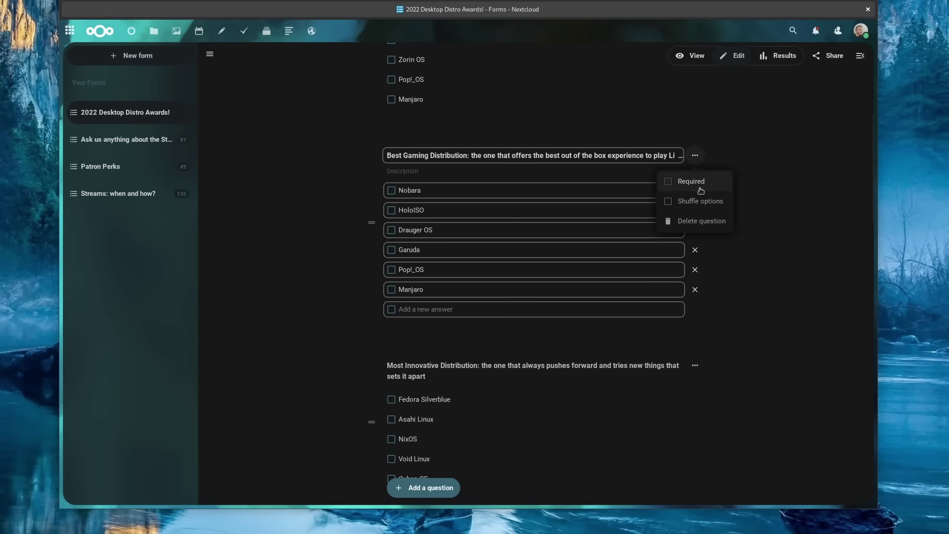
Make the Best Gaming Distribution question required and view the settings of the Most User Friendly Distribution question
click(701, 182)
scroll(767, 192, up, 6)
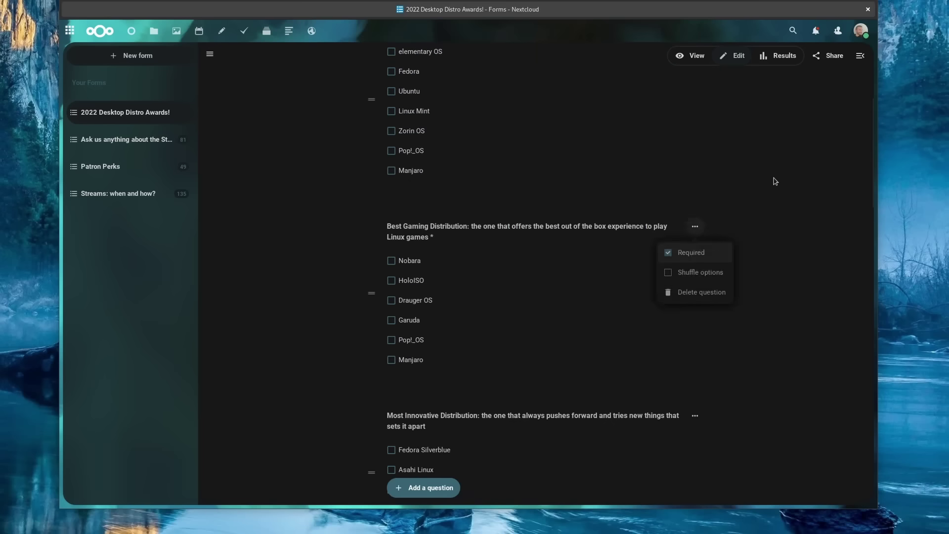
click(695, 249)
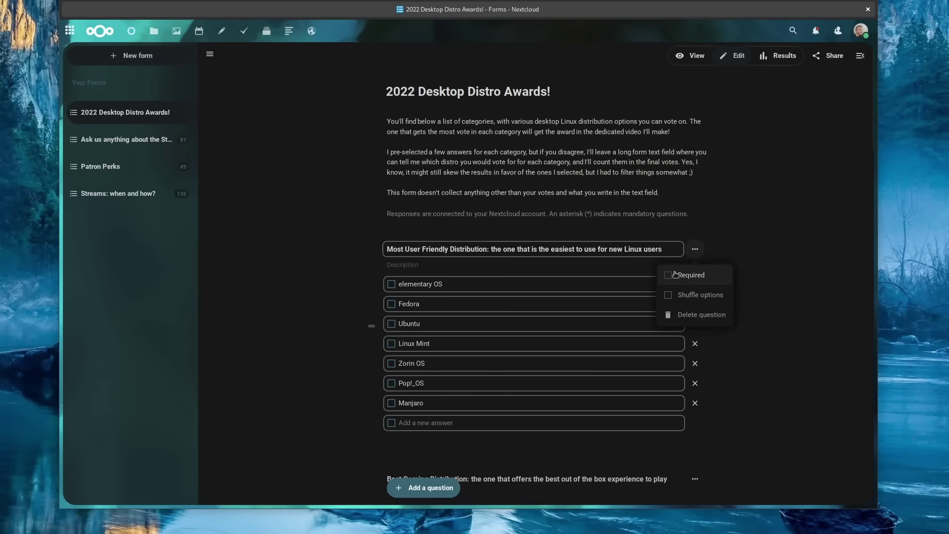
click(741, 215)
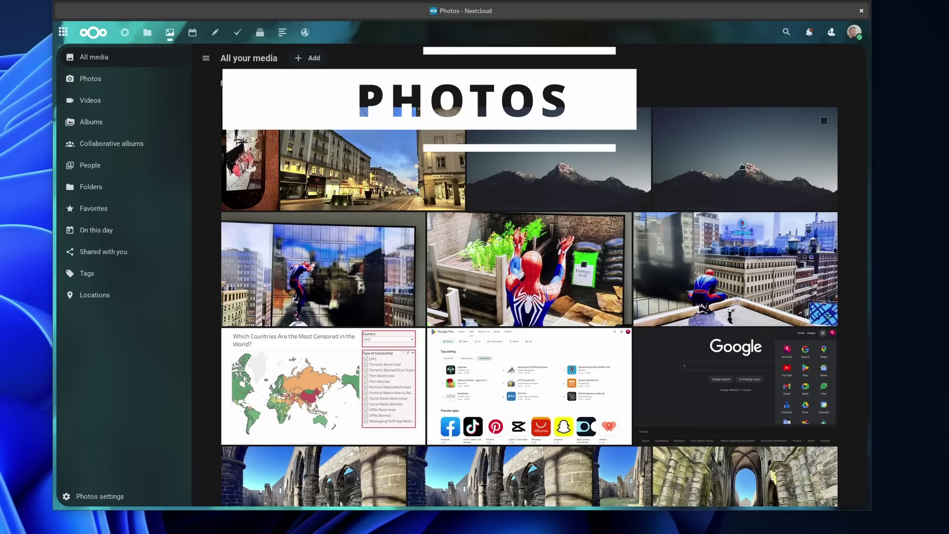
scroll(358, 271, down, 2)
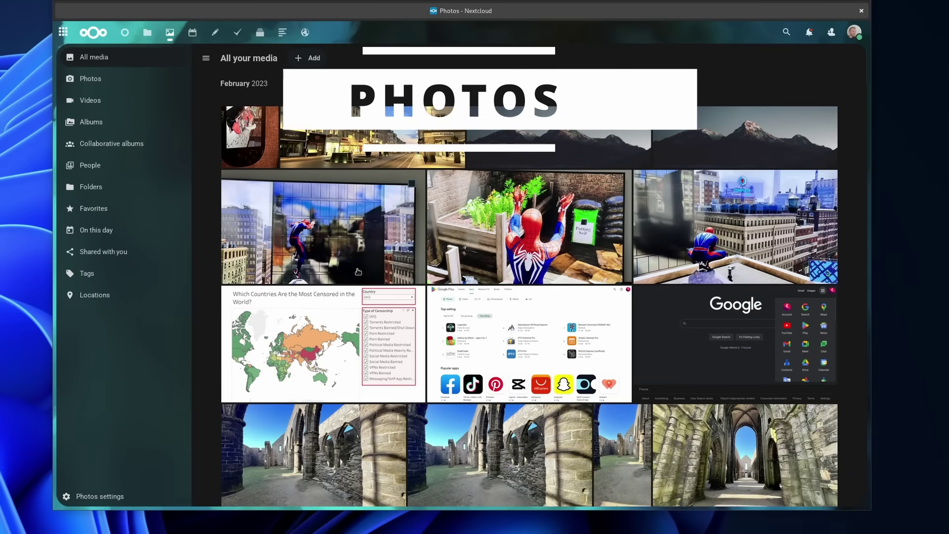
click(506, 419)
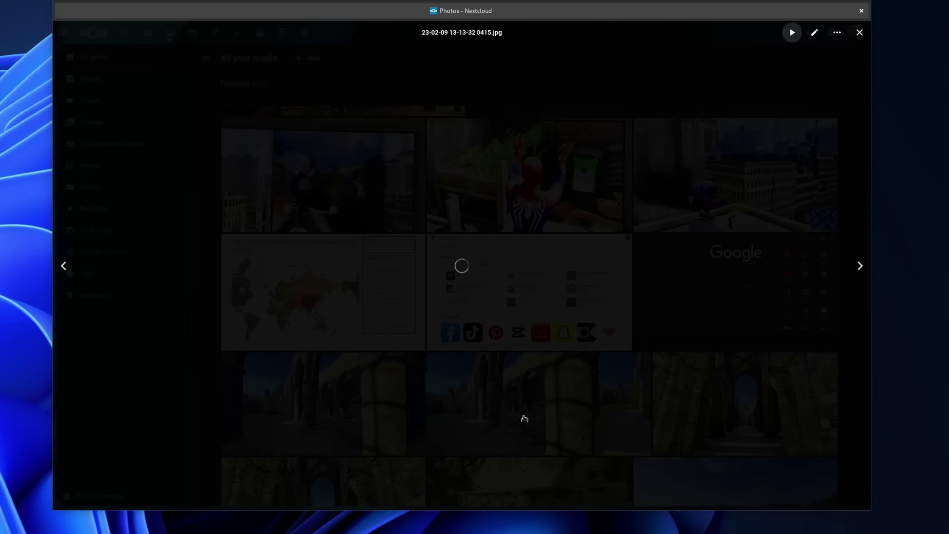
click(815, 33)
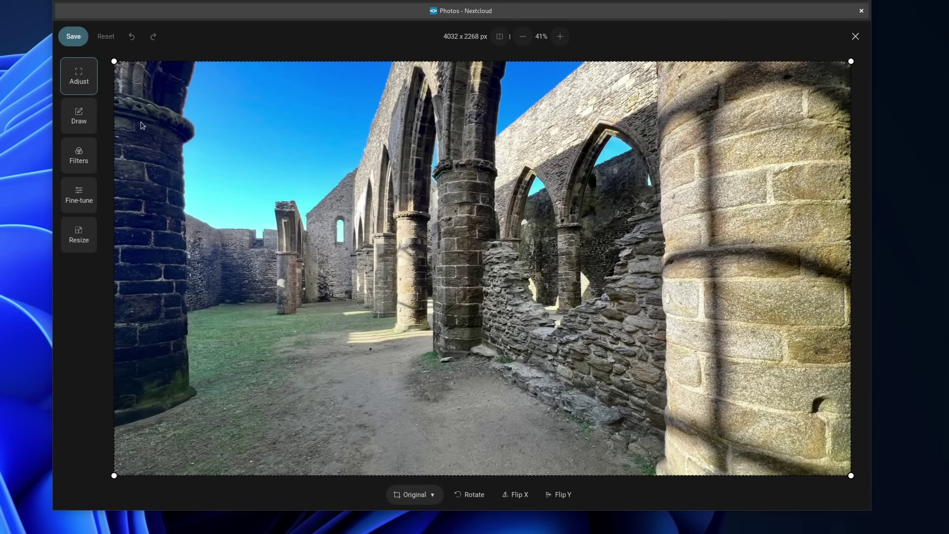
Preview the Clarendon, Gingham, Moon, Lark, Reyes and Juno filters on the stone ruins photo
click(79, 153)
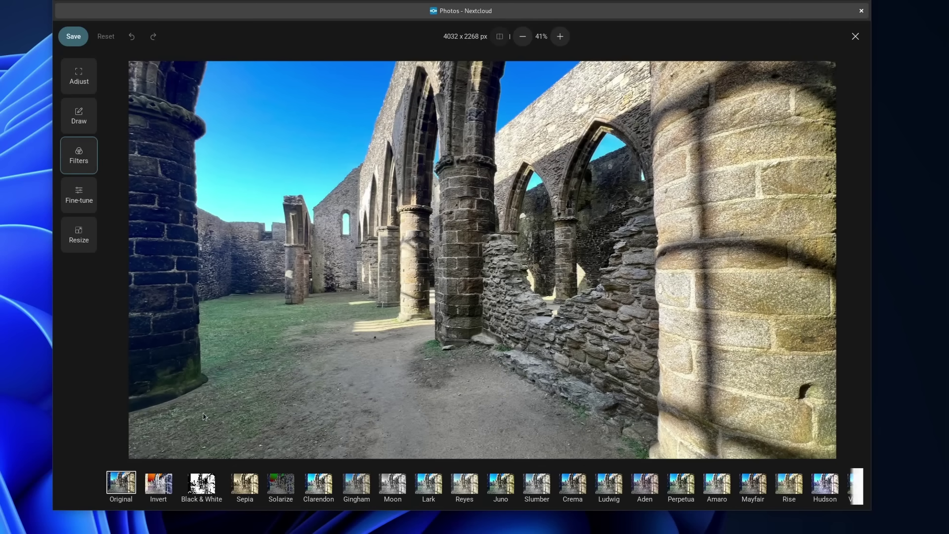
click(316, 486)
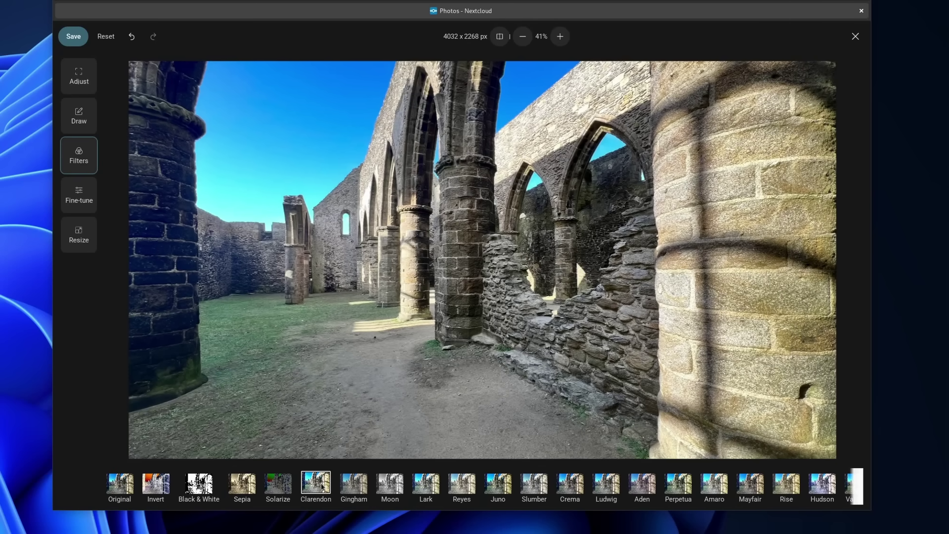
click(355, 486)
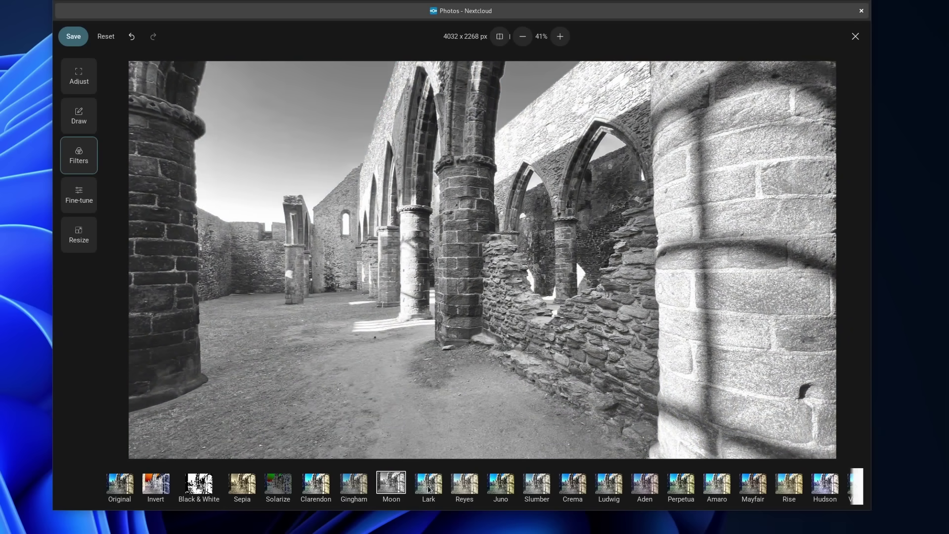
click(428, 485)
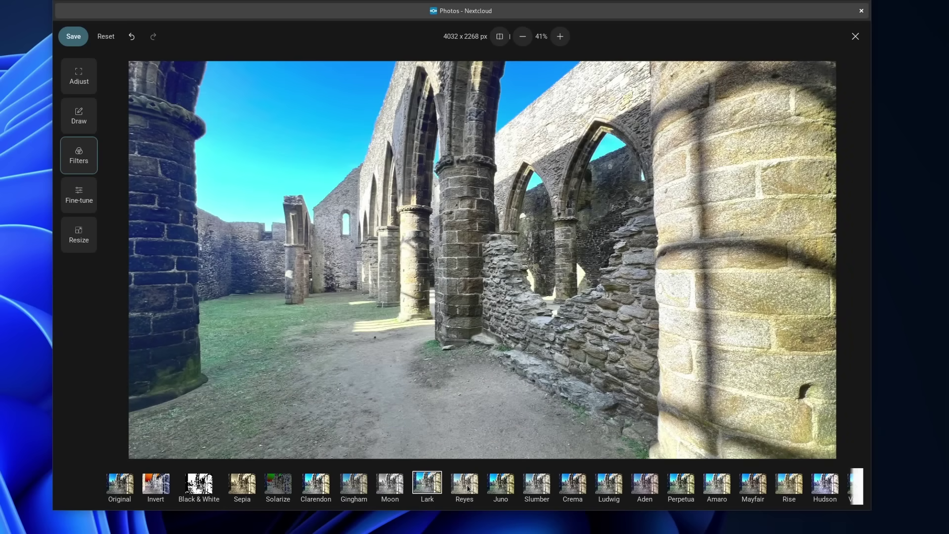
click(467, 487)
click(501, 487)
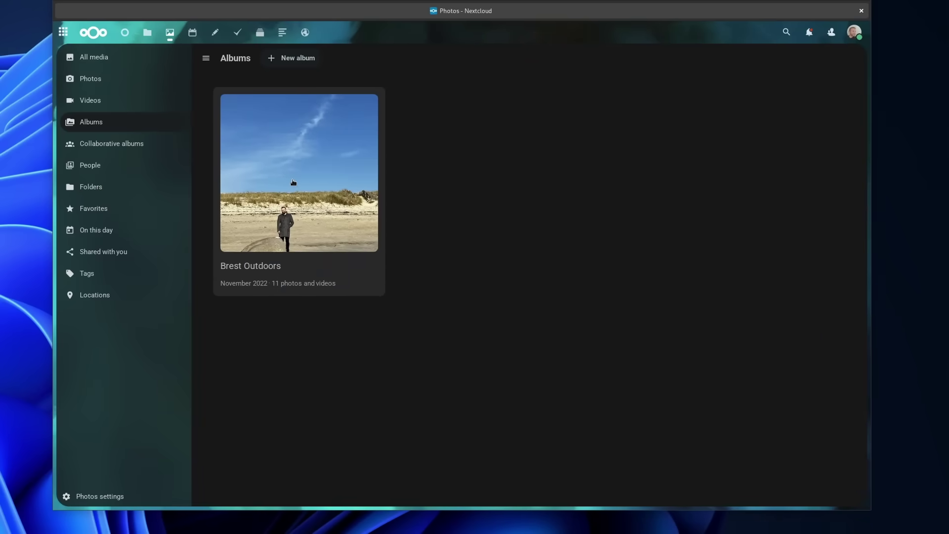
Open the Brest Outdoors album, view its collaborator and public link sharing options, and return to the album
click(293, 183)
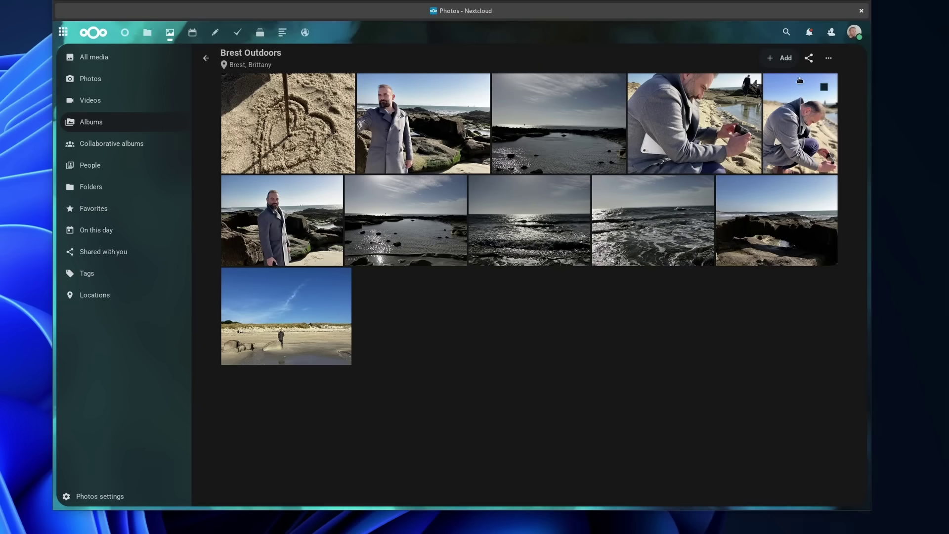
click(809, 58)
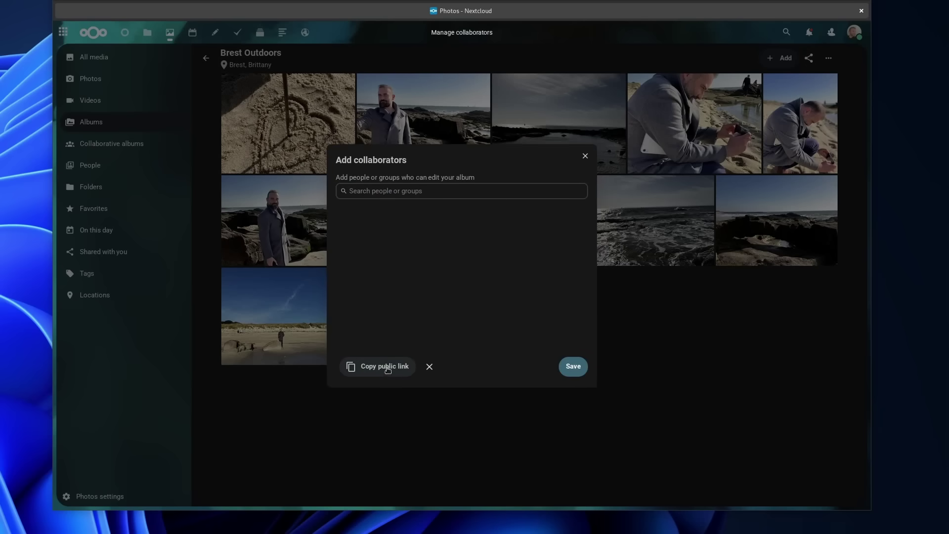
click(585, 157)
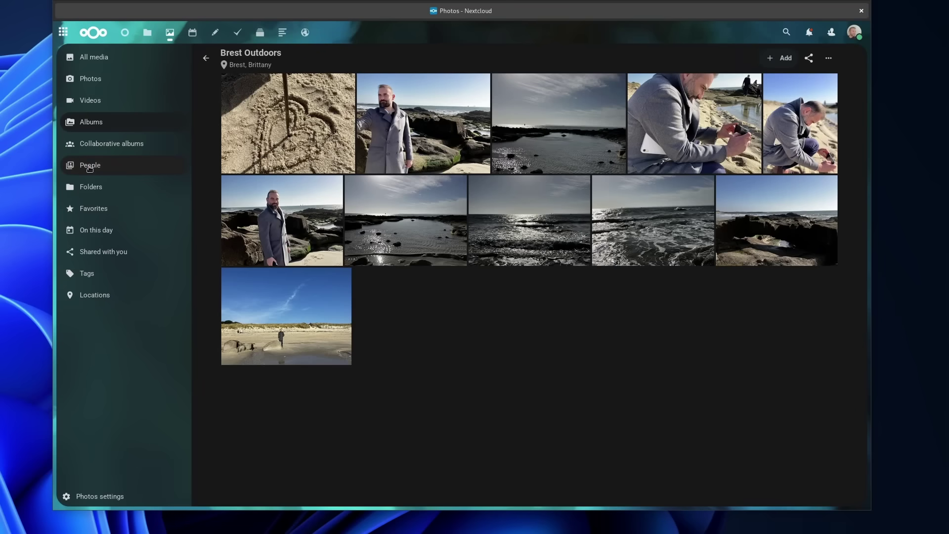
Switch to the People view and open the photos grouped under the first recognized person
click(89, 167)
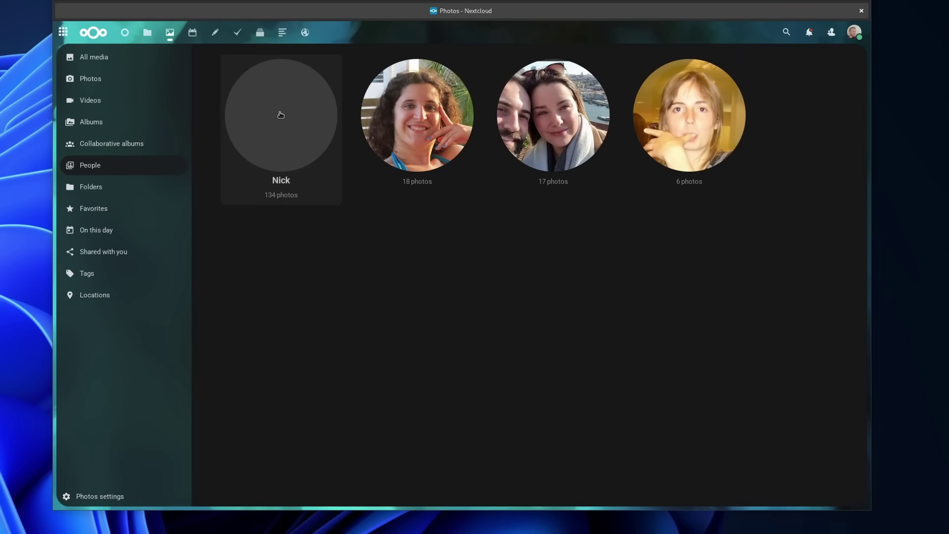
click(281, 130)
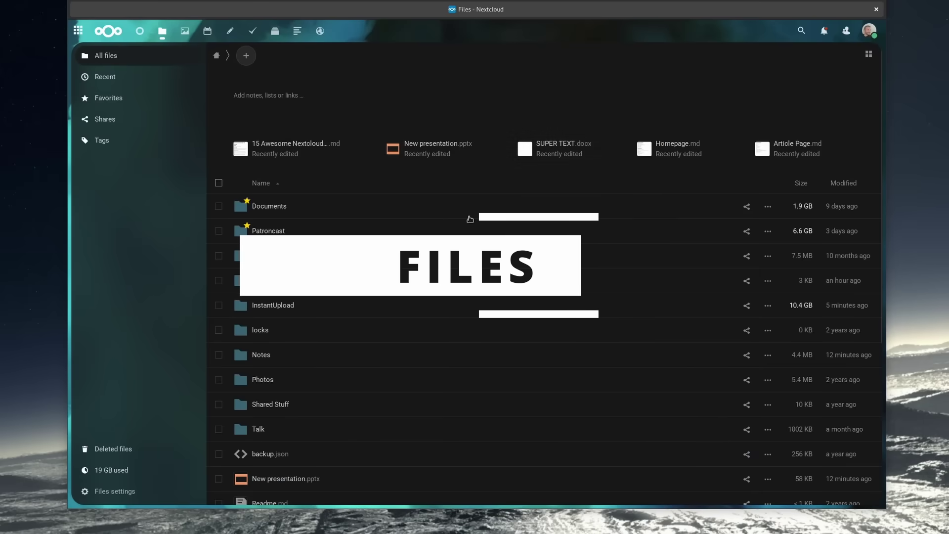
Delete New presentation.pptx and SUPER TEXT.docx from All files
scroll(468, 218, down, 5)
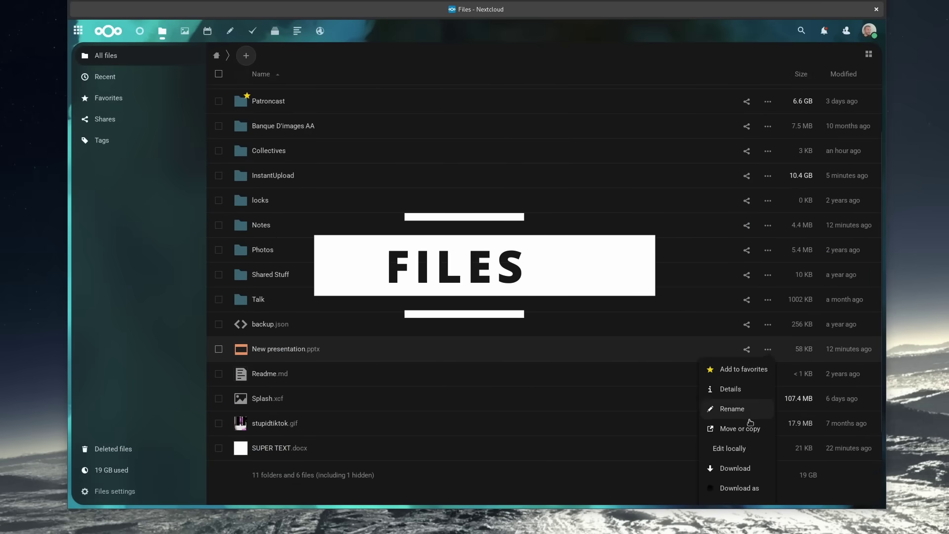
click(734, 460)
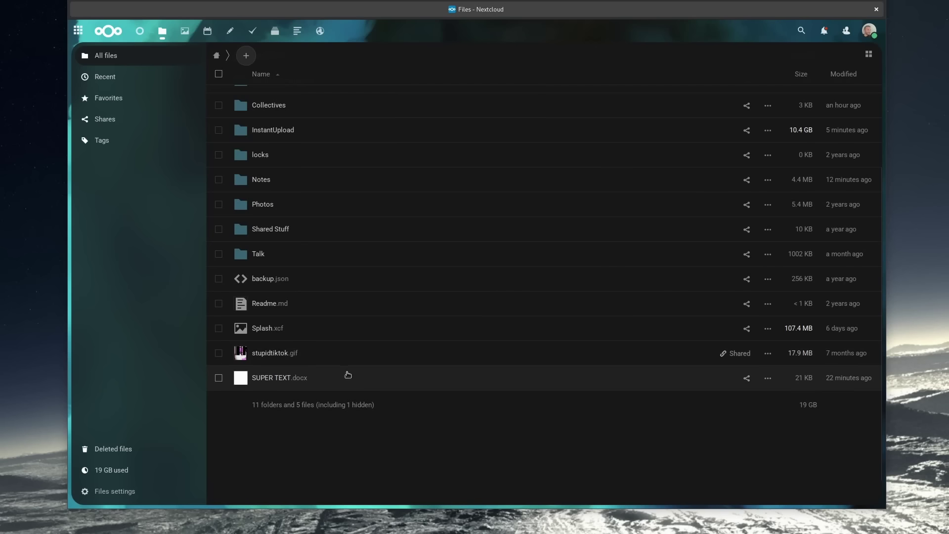
scroll(729, 495, down, 1)
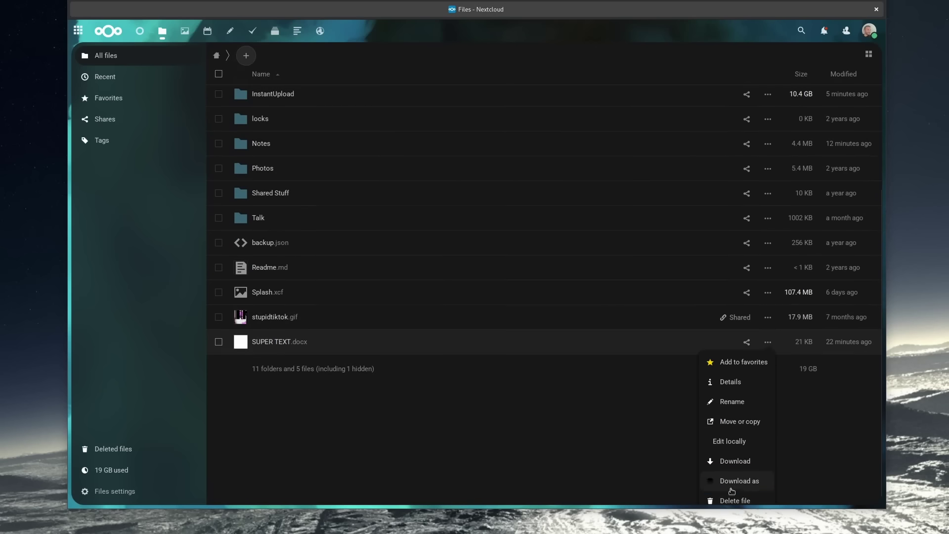
click(729, 494)
scroll(467, 301, up, 4)
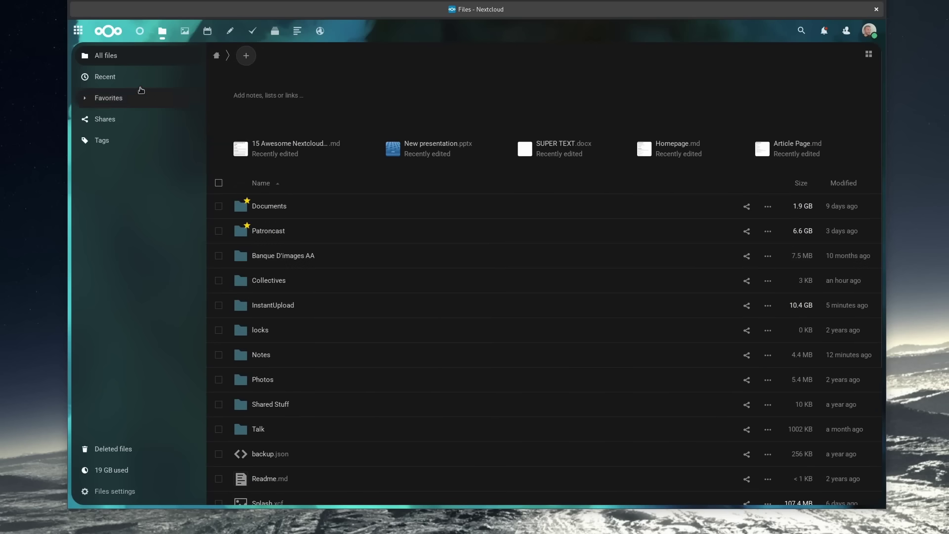
Find RIB-CA.PDF among the shared files, remove its share link, and close its sharing details
click(105, 119)
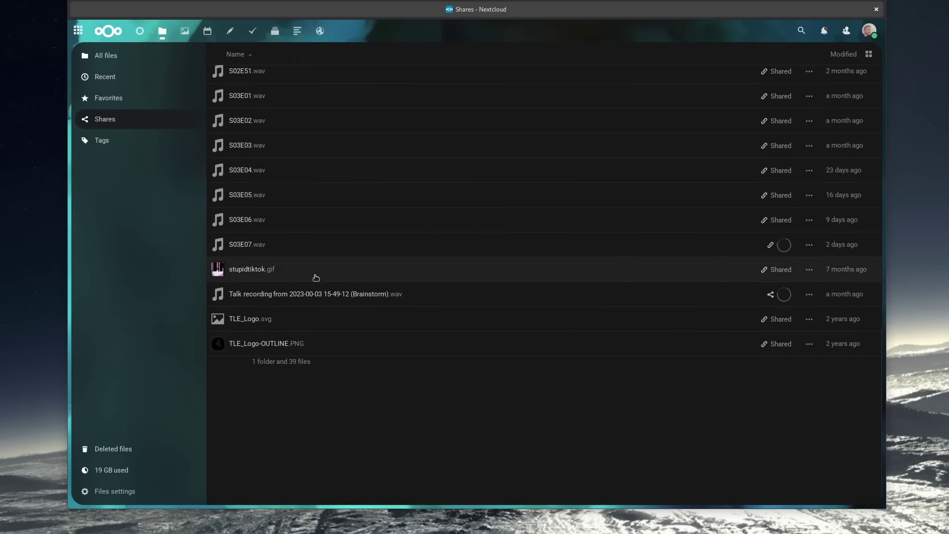
scroll(313, 327, up, 15)
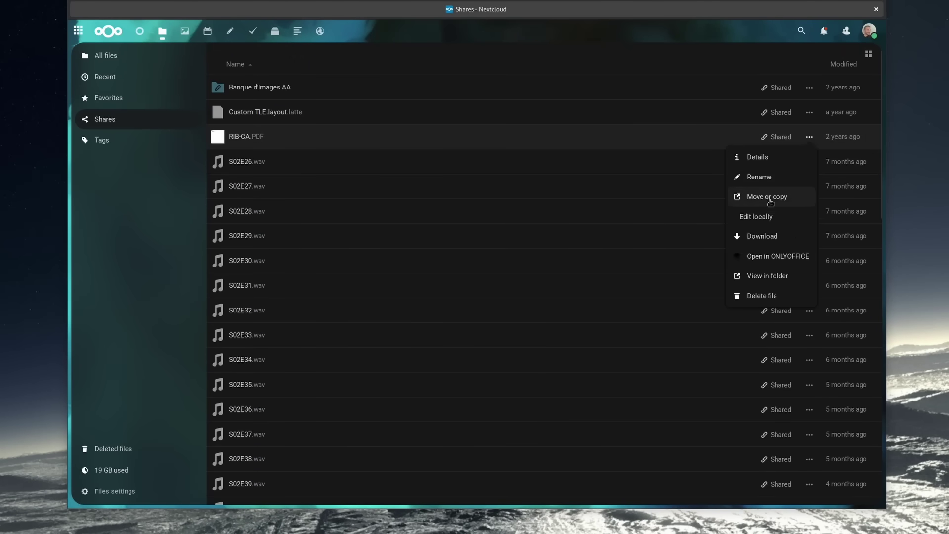
click(778, 135)
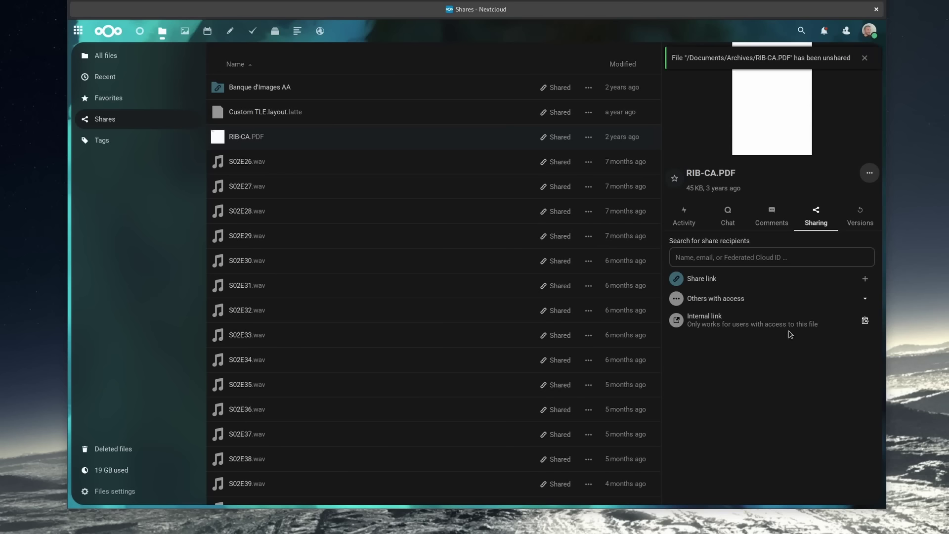
click(868, 56)
Return from the Documents folder to All files and view the contents of the Patroncast folder
key(ctrl+alt+Left)
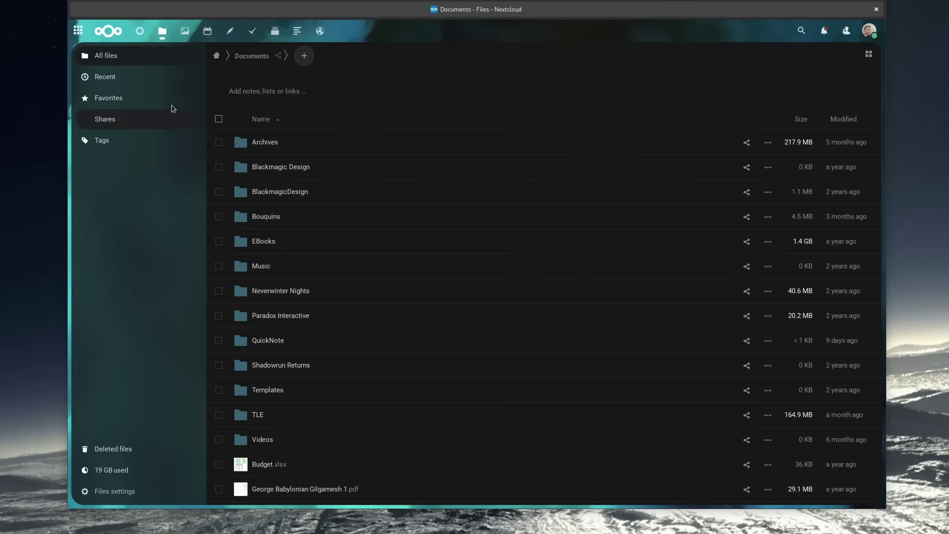
click(113, 60)
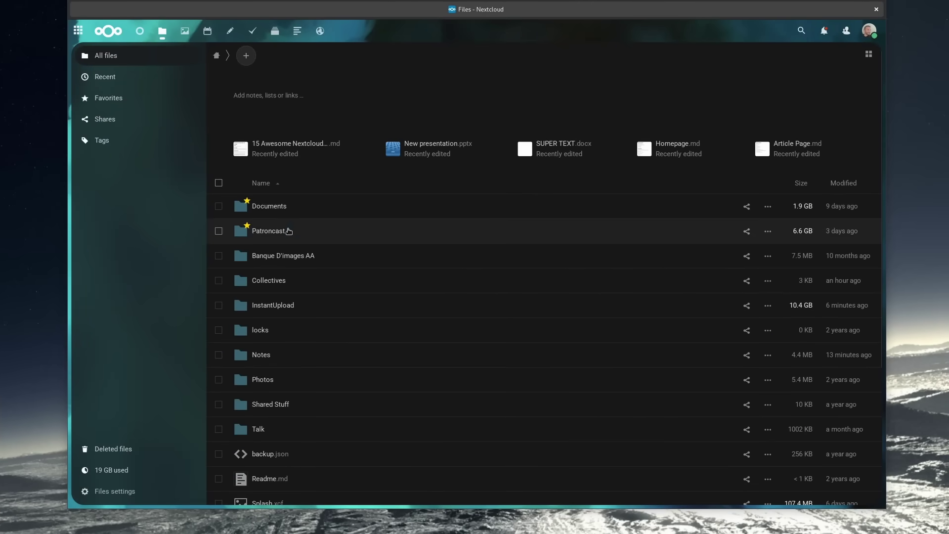
click(290, 233)
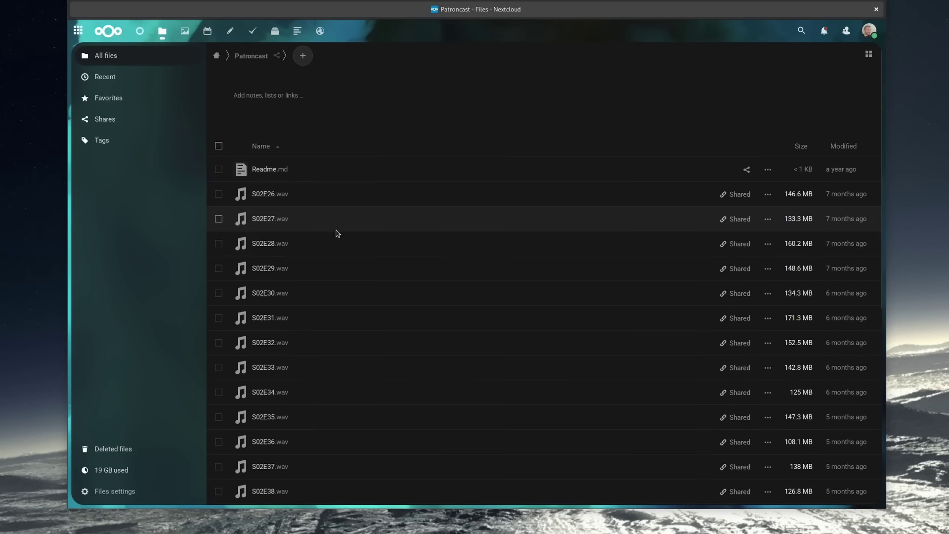
drag(880, 67, 900, 60)
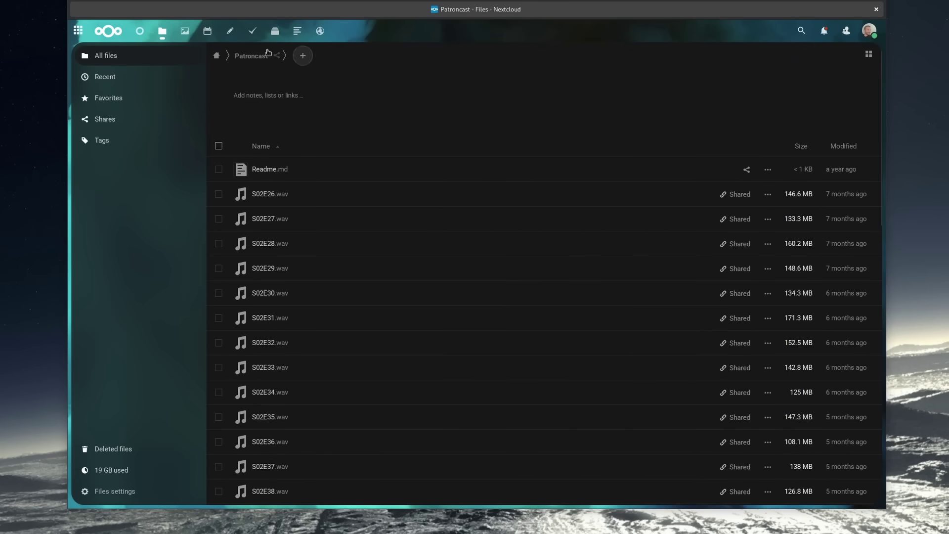
Go back to All files and open the InstantUpload folder
click(142, 58)
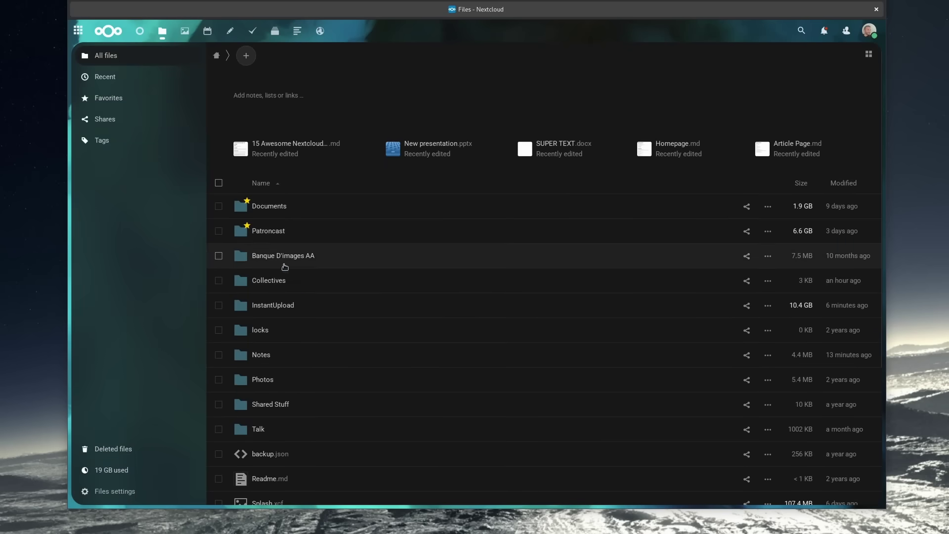
scroll(285, 300, down, 2)
click(285, 247)
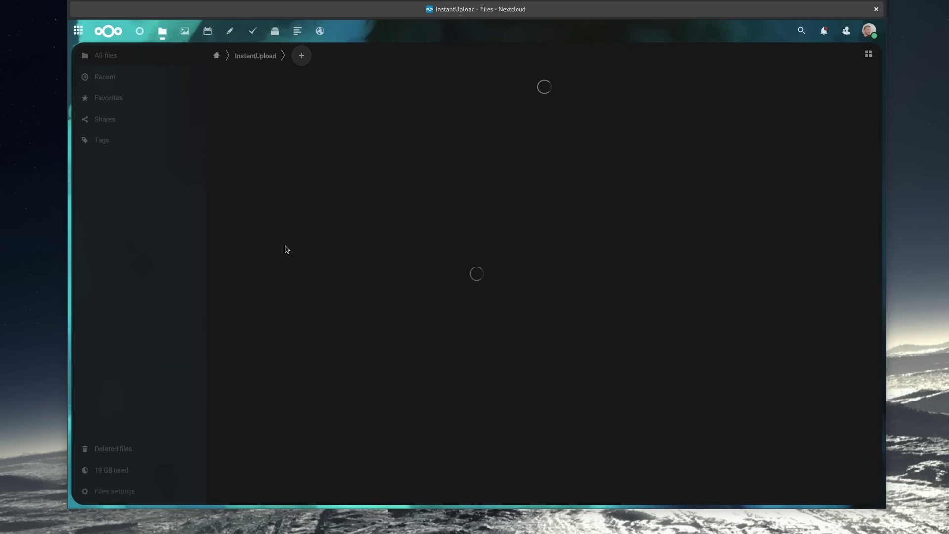